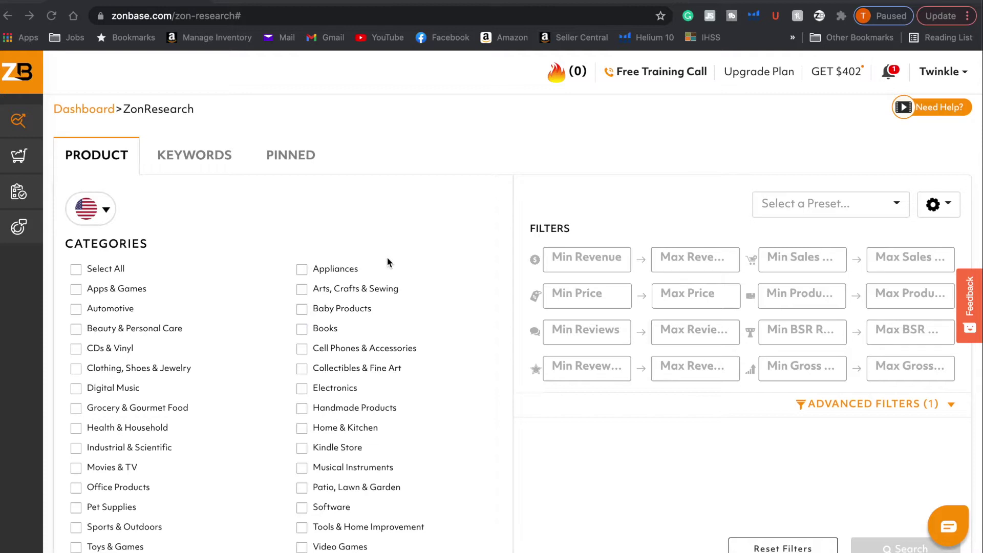
scroll(336, 336, "down", 1)
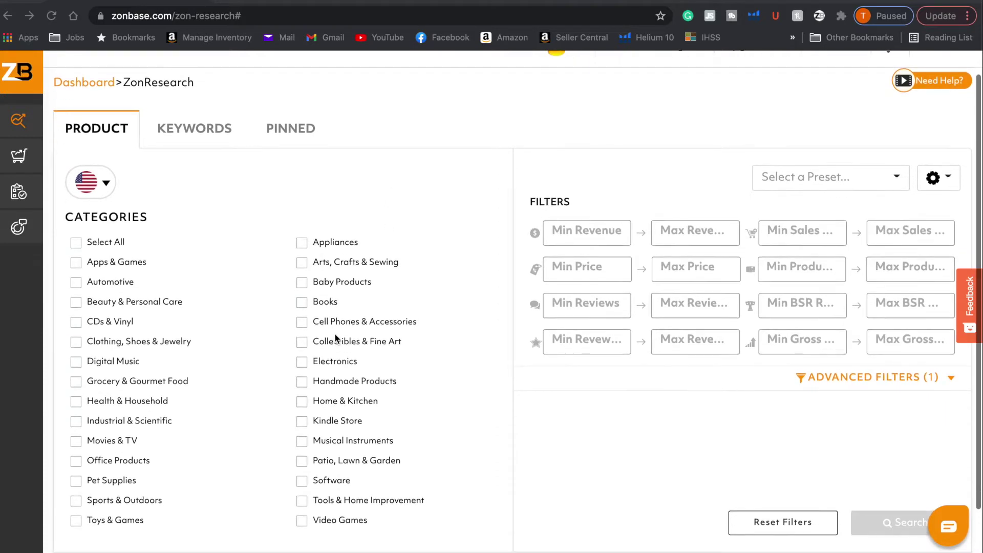
scroll(335, 337, "up", 1)
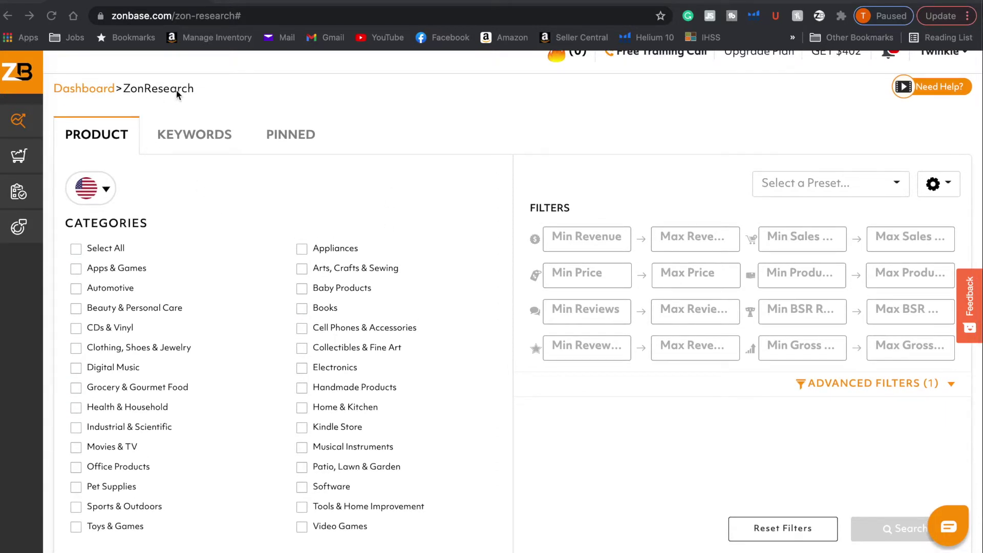
scroll(242, 260, "down", 2)
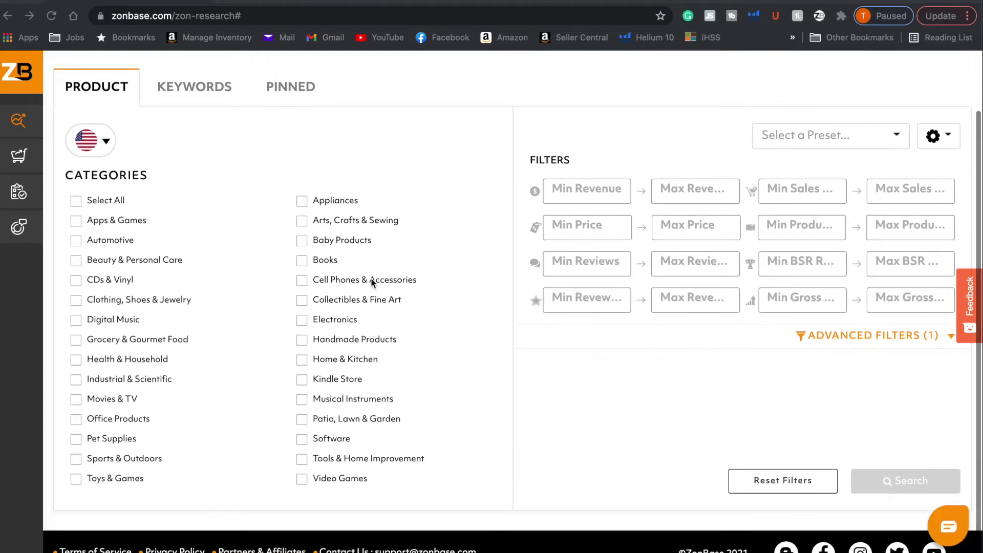
scroll(371, 277, "up", 1)
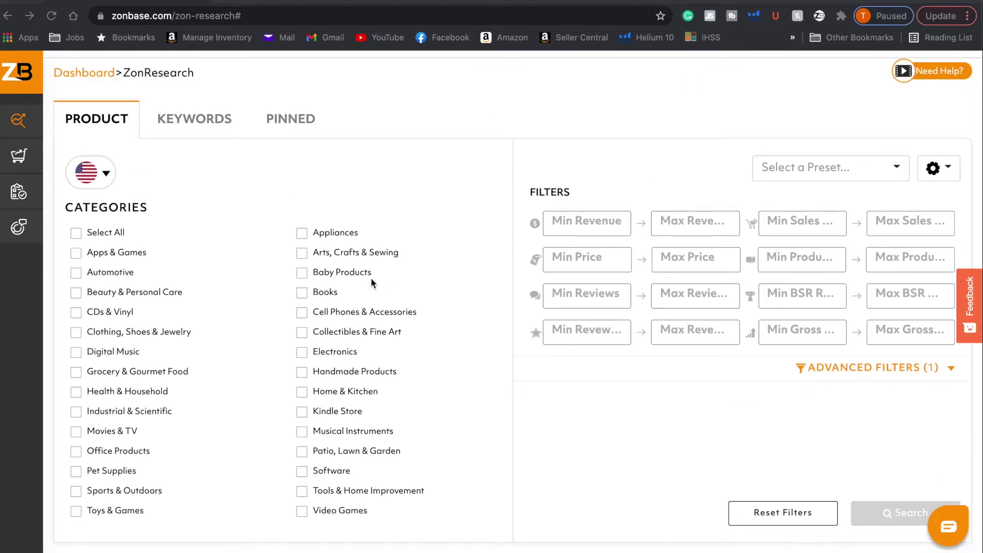
scroll(371, 277, "up", 1)
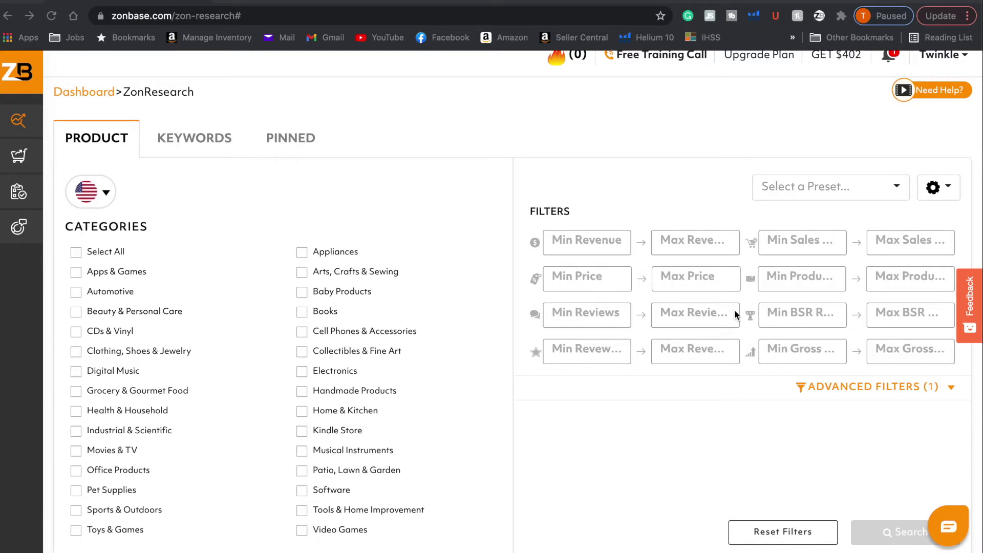
Filter the product research to a minimum revenue of 5000, a maximum revenue of 20000 and a minimum sales value of 100
left_click(570, 242)
type("5000")
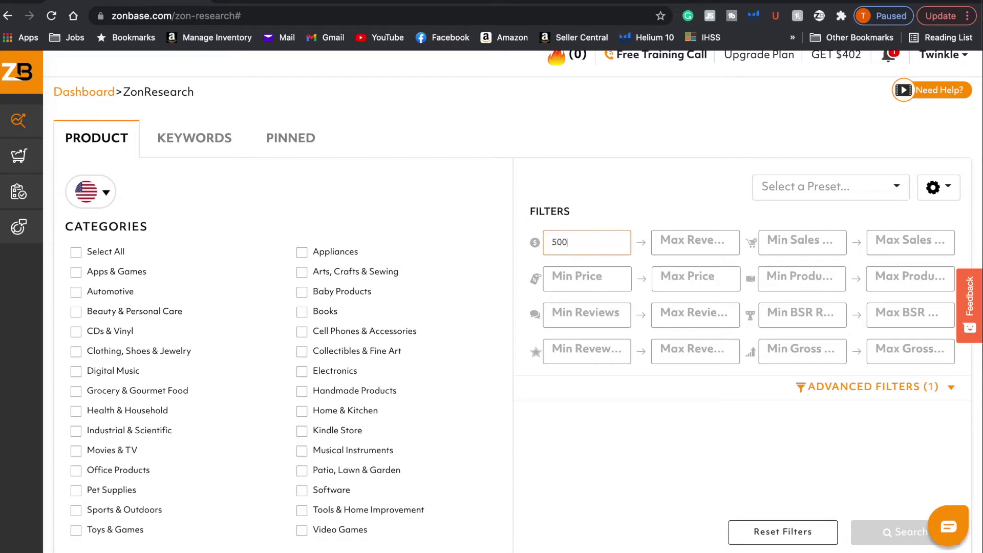
left_click(692, 250)
type("20000")
left_click(785, 238)
type("1000")
key("BackSpace")
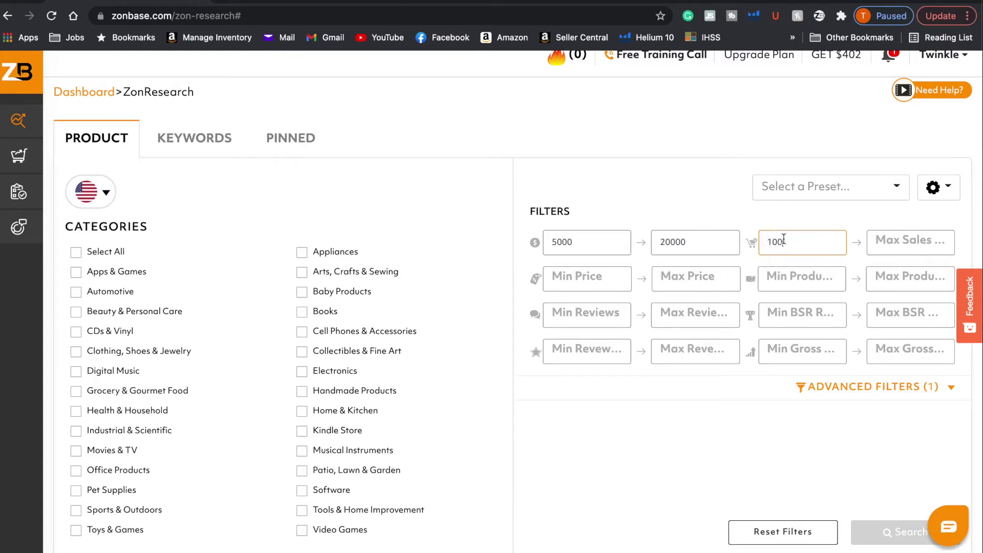
left_click(684, 336)
Expand the advanced product filters and set "brush" as the keyword to include
left_click(815, 391)
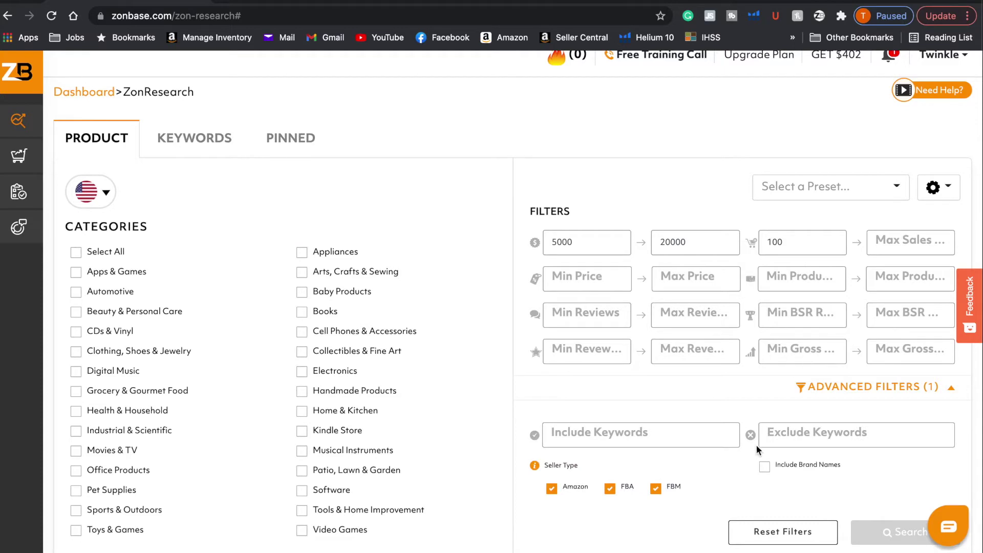
scroll(757, 442, "down", 2)
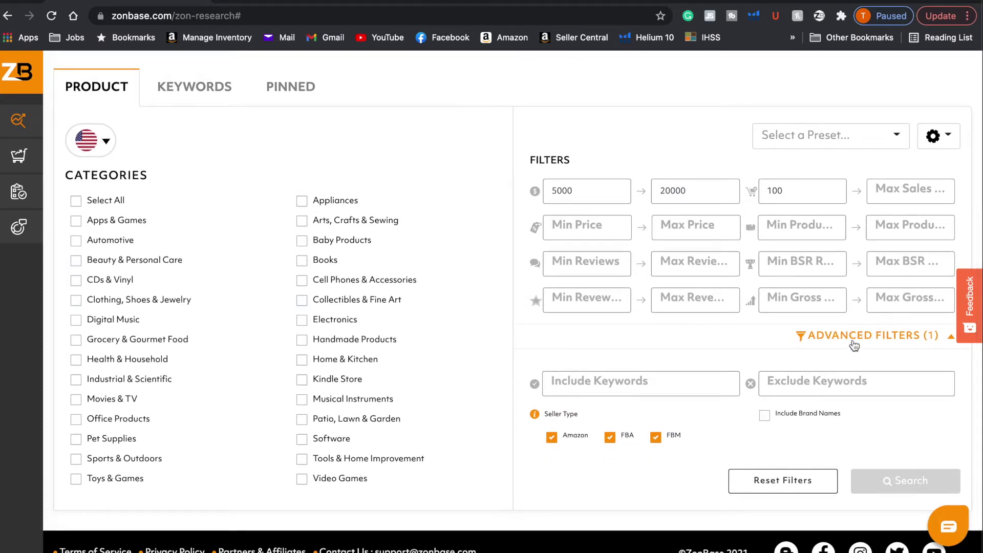
left_click(692, 388)
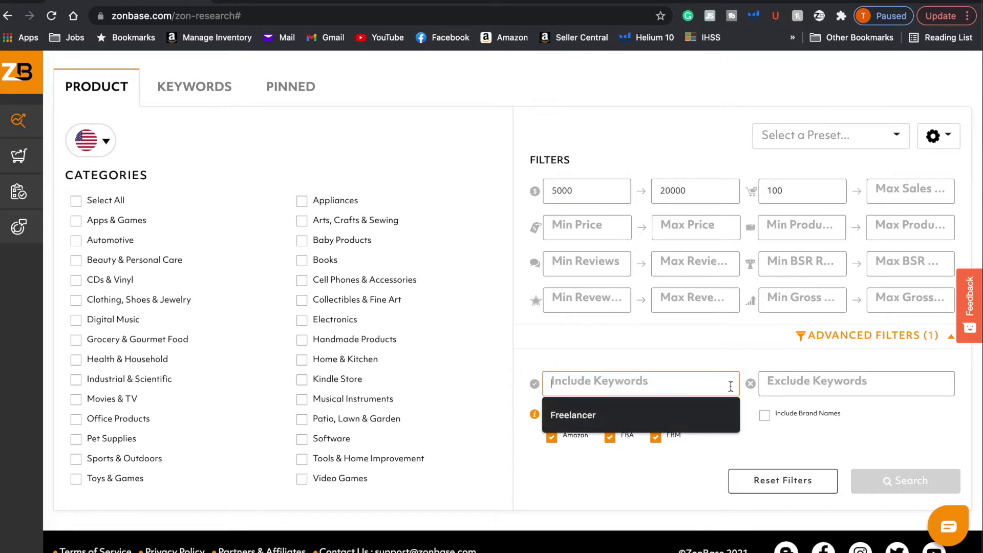
left_click(746, 395)
left_click(645, 384)
type("brush")
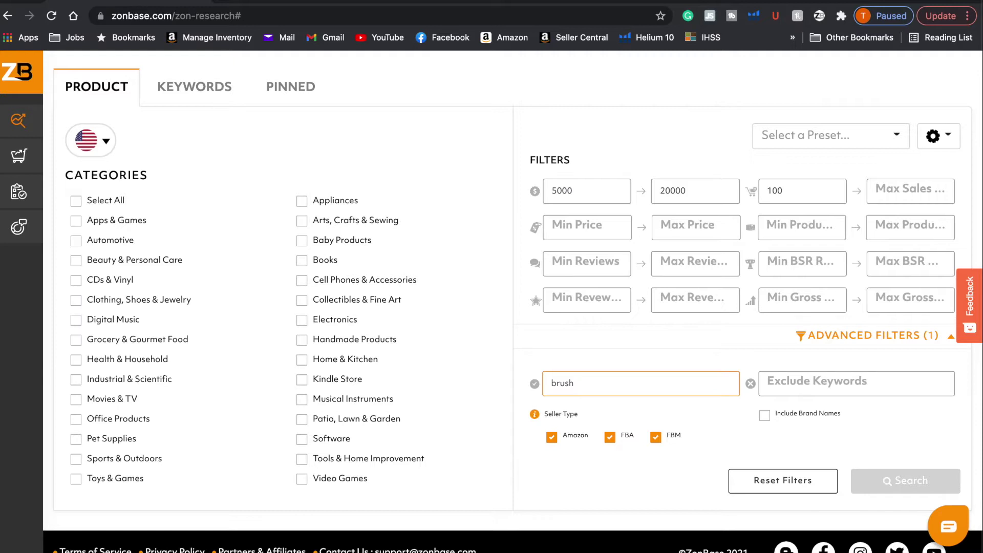
left_click(811, 383)
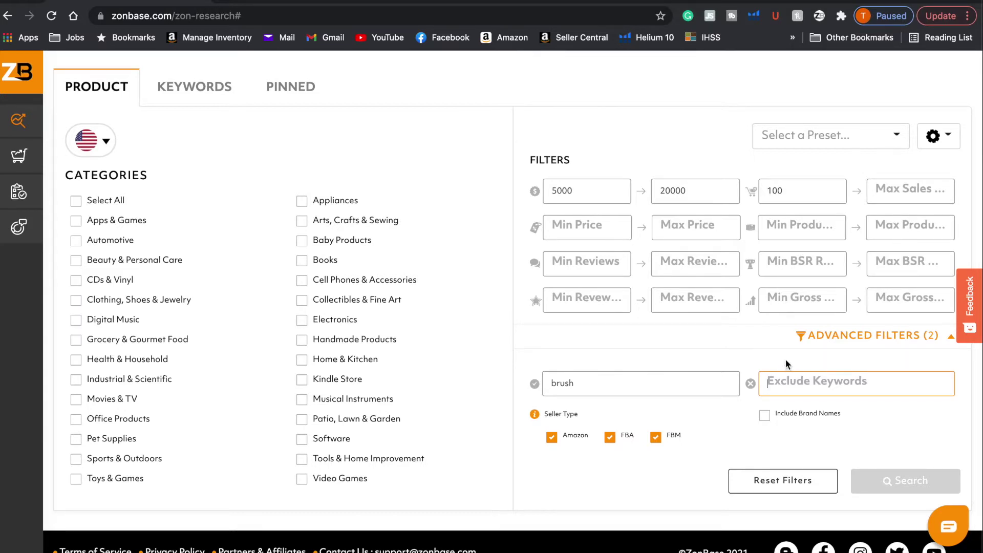
Switch ZonResearch to keyword research and examine its categories, filters and monthly search volume options
scroll(786, 363, "up", 1)
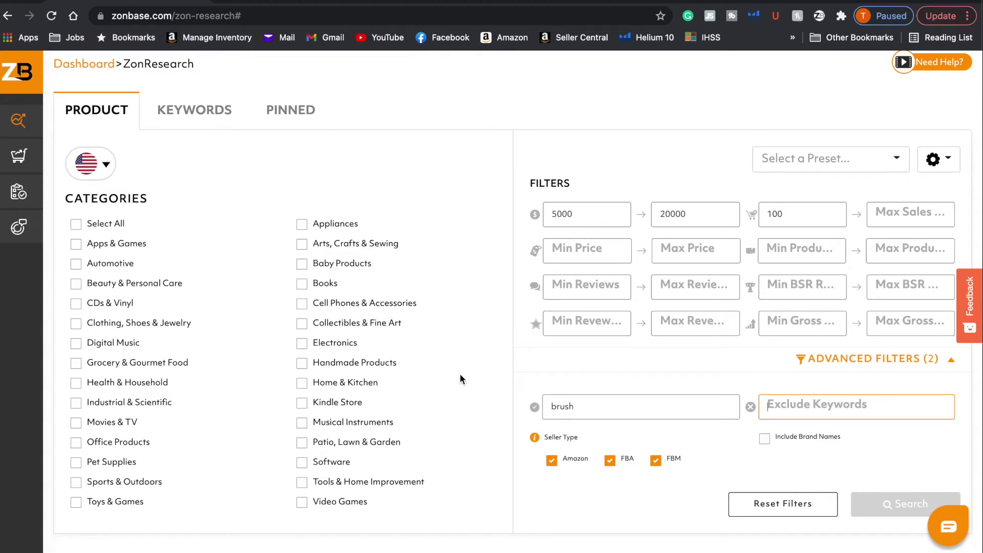
left_click(210, 119)
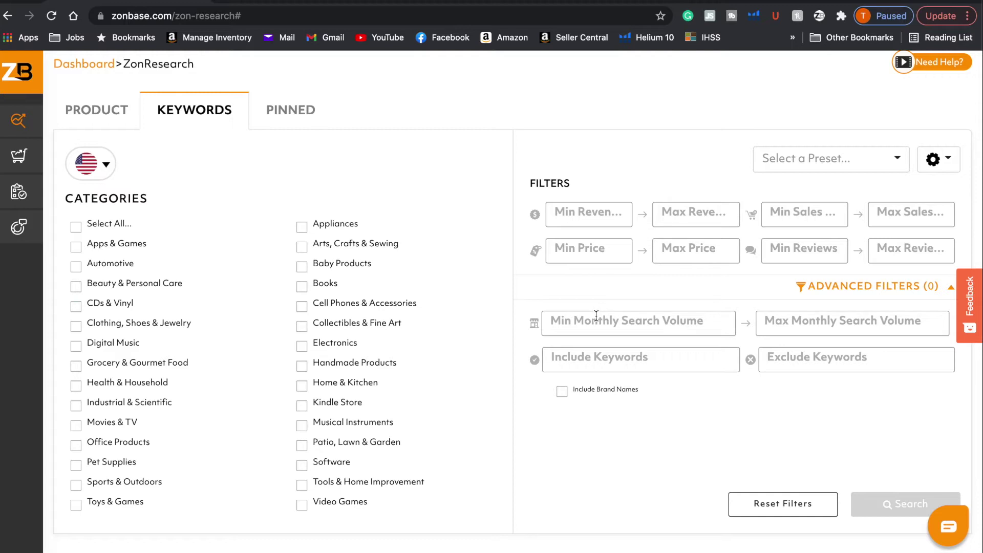
scroll(596, 315, "up", 2)
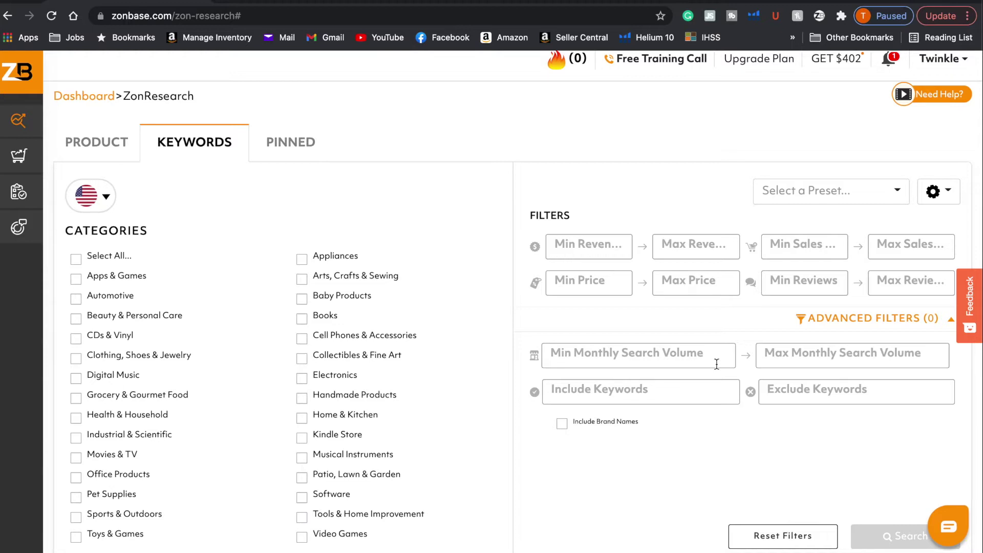
scroll(707, 359, "down", 1)
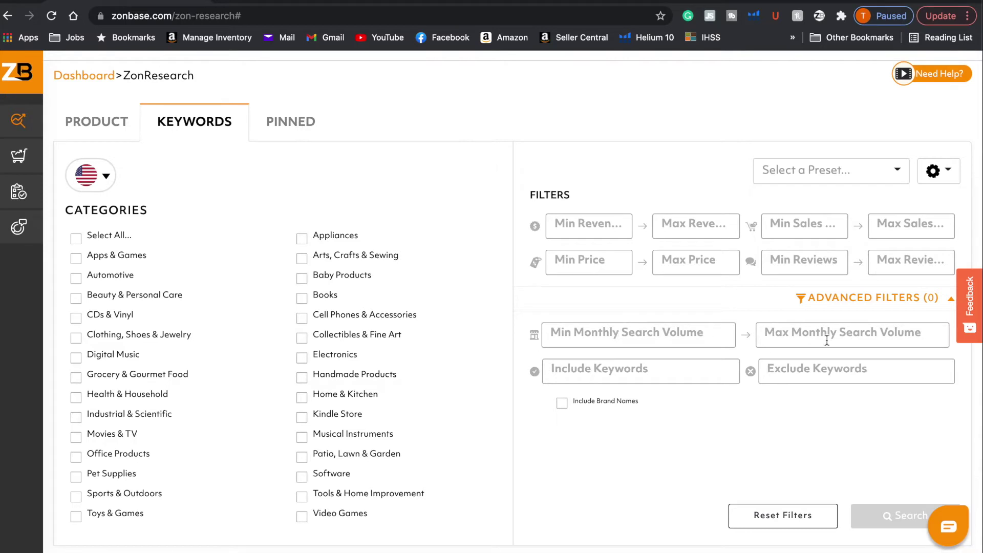
scroll(773, 368, "up", 1)
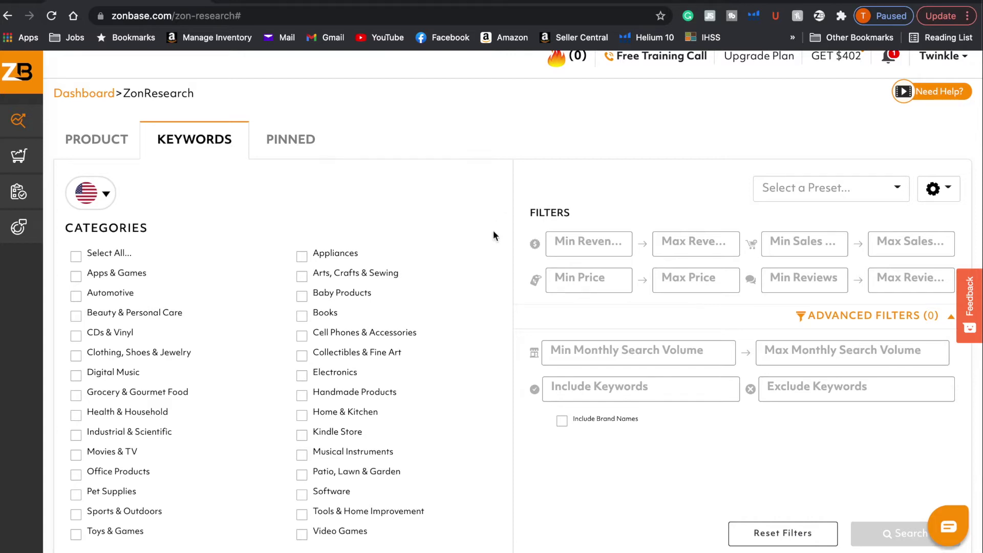
scroll(345, 309, "up", 1)
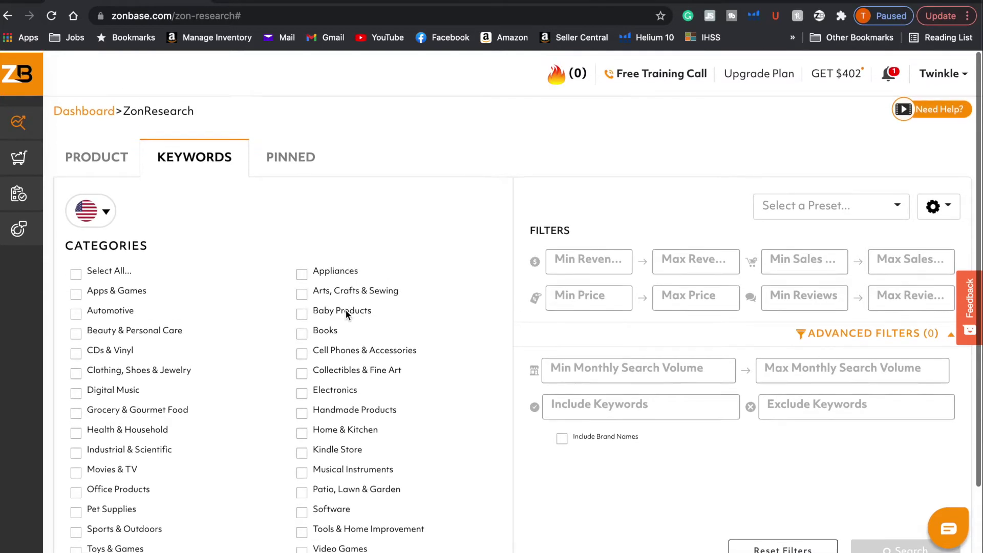
Open the Reverse ASIN tool, and copy the OPI nail lacquer's ASIN from its Amazon product page URL
mouse_move(31, 227)
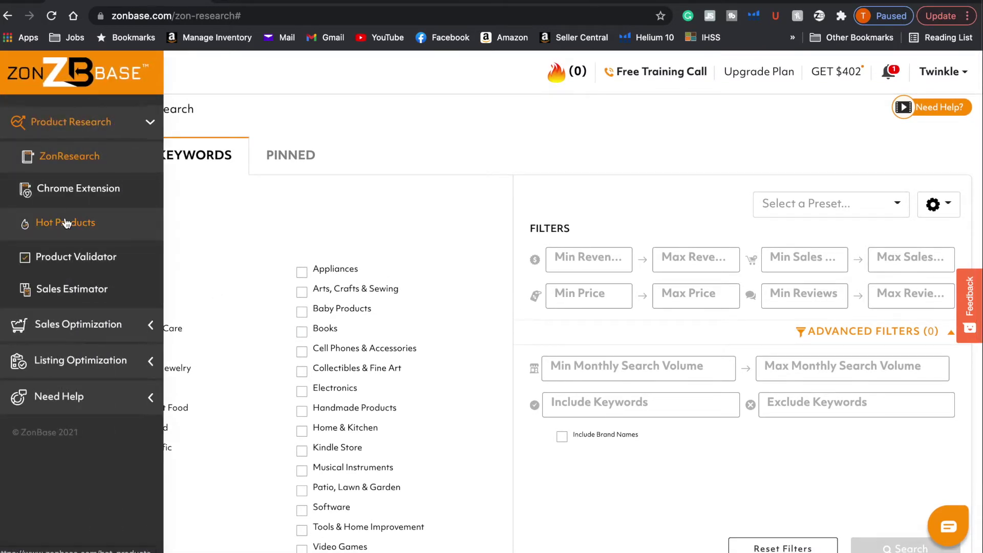
left_click(97, 326)
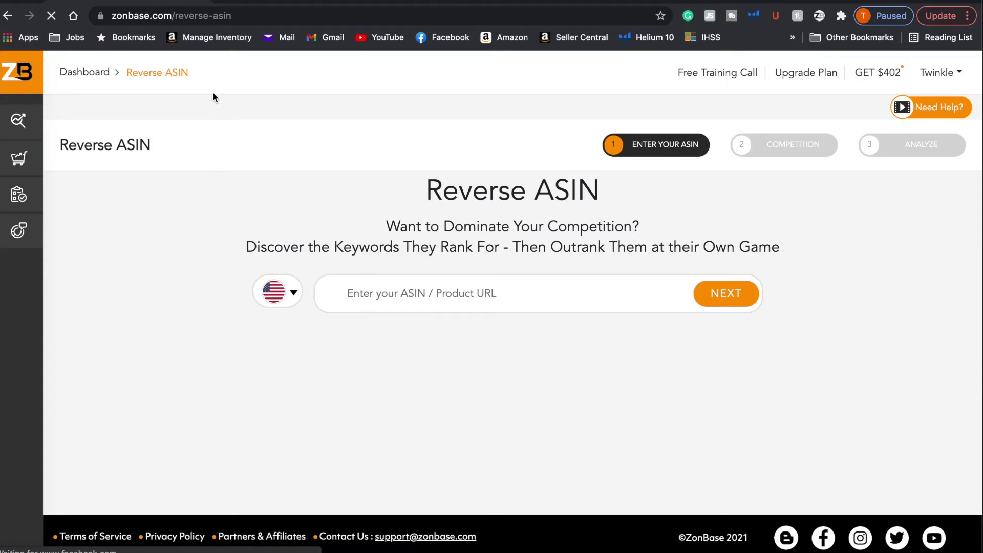
left_click(226, 2)
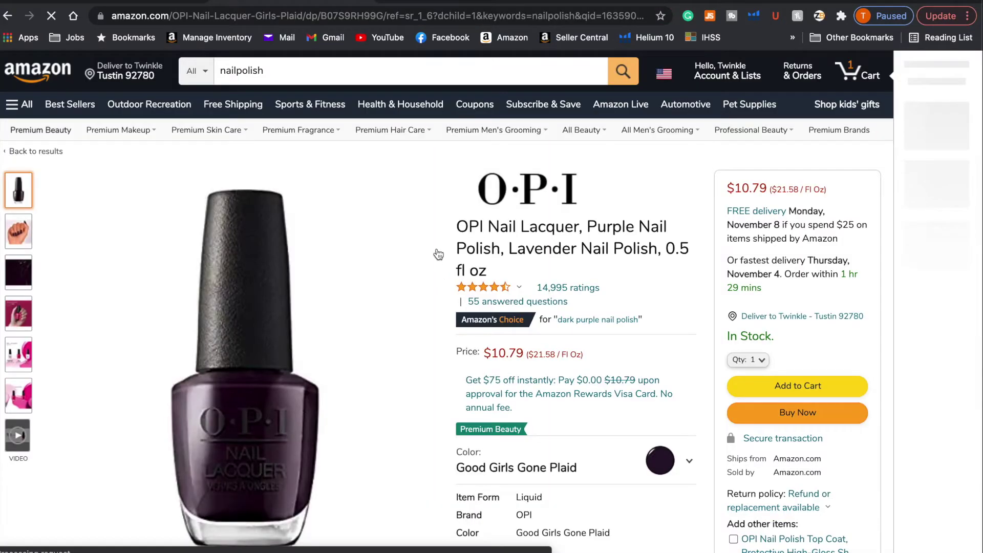
left_click(381, 16)
double_click(382, 16)
key("super+c")
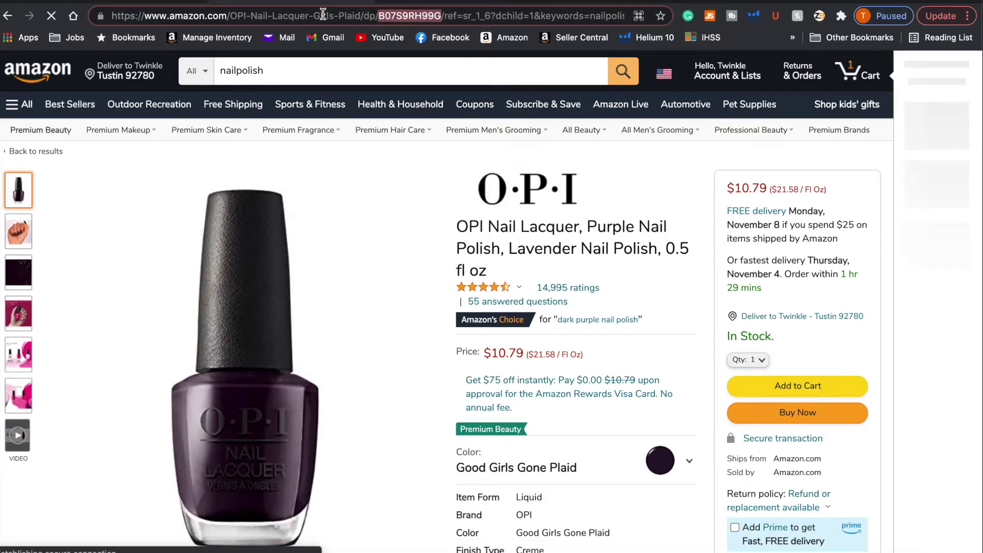
Return to ZonBase, enter the ASIN B07S9RH99G in Reverse ASIN and run the analysis
left_click(118, 2)
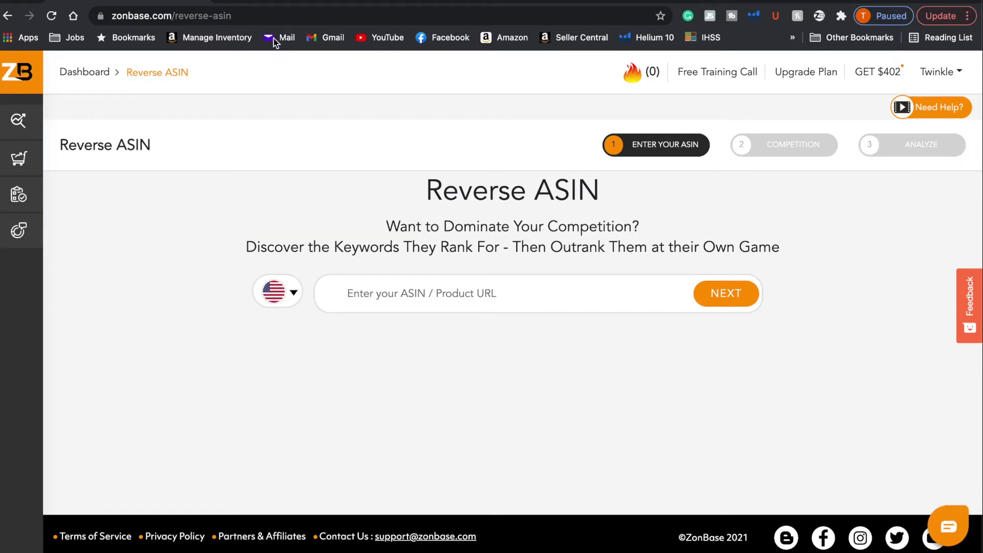
left_click(264, 3)
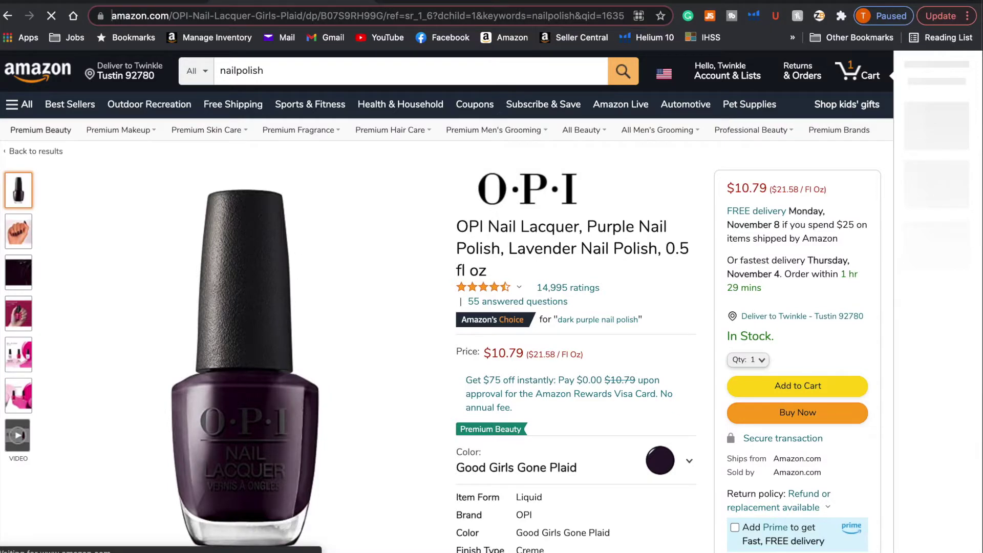
left_click(134, 3)
left_click(391, 297)
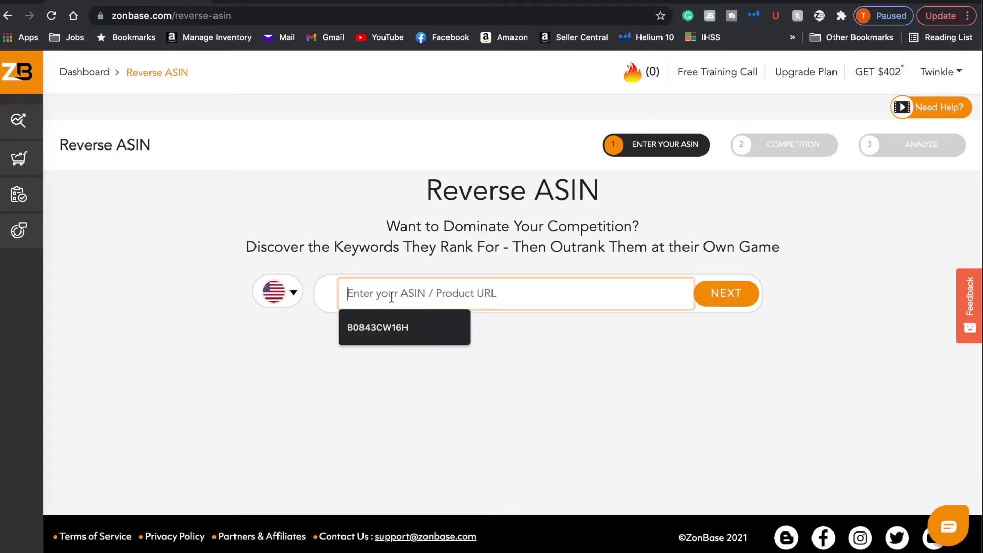
key("super+v")
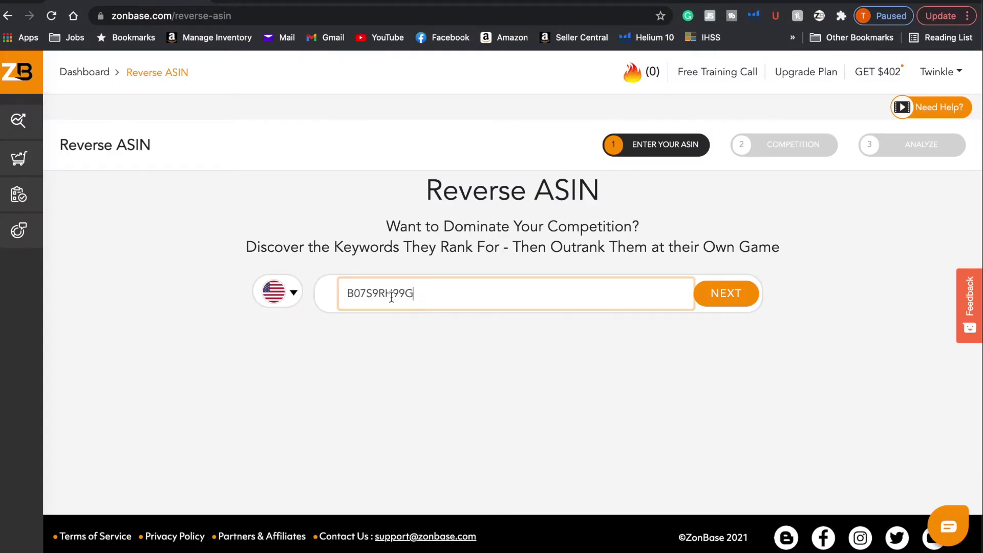
key("Return")
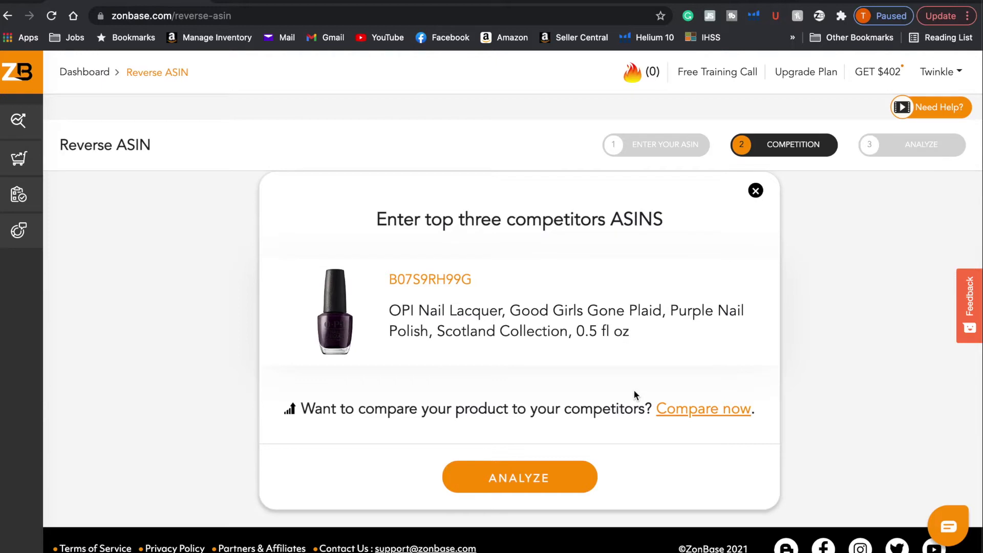
left_click(540, 478)
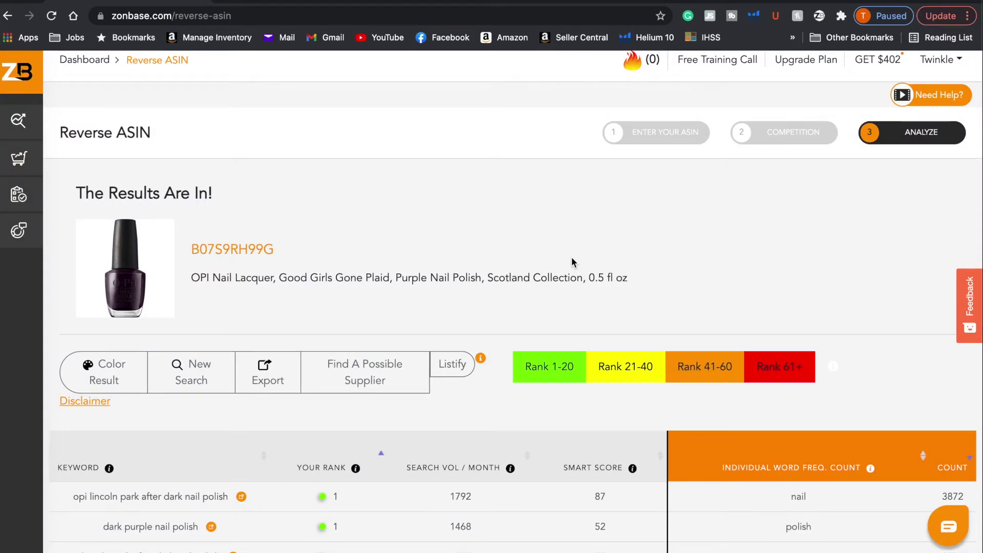
Examine the Reverse ASIN keyword results with their rank, monthly search volume and smart score, dismissing the upgrade offer
scroll(538, 281, "down", 3)
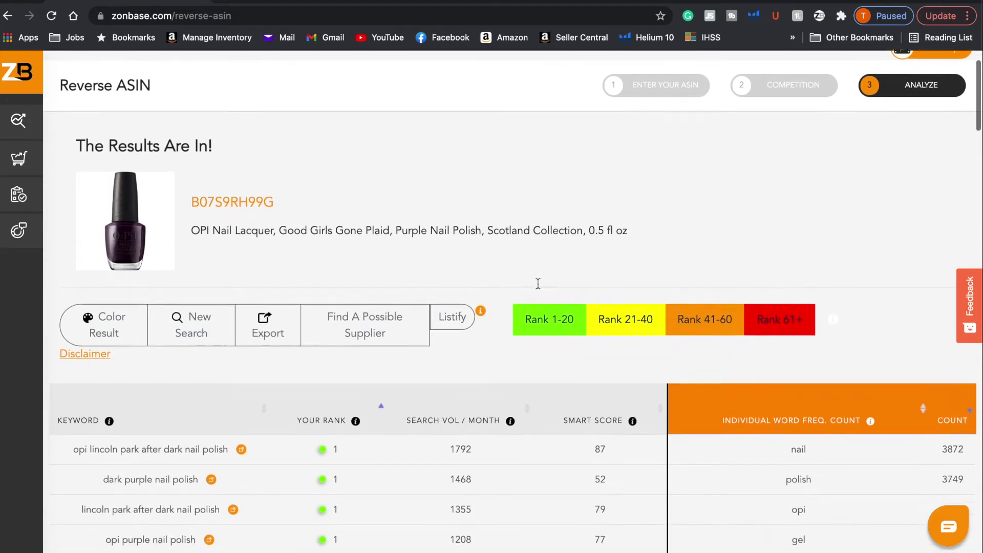
scroll(538, 285, "down", 3)
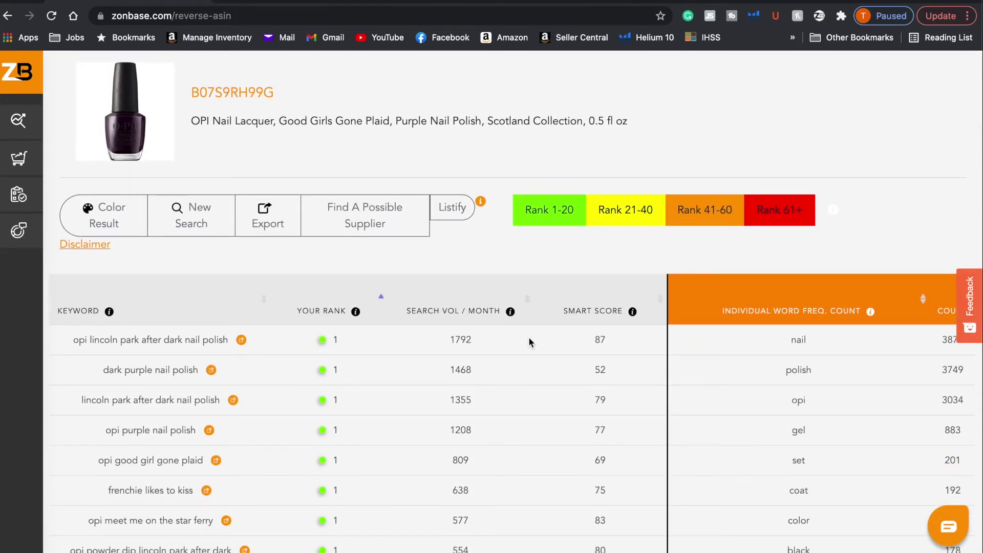
scroll(530, 340, "up", 1)
left_click(249, 343)
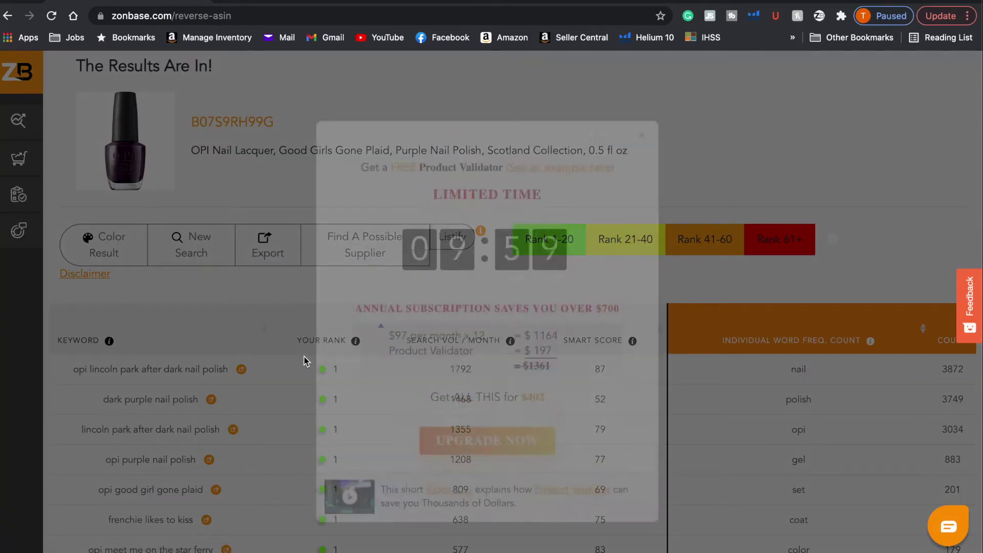
left_click(641, 136)
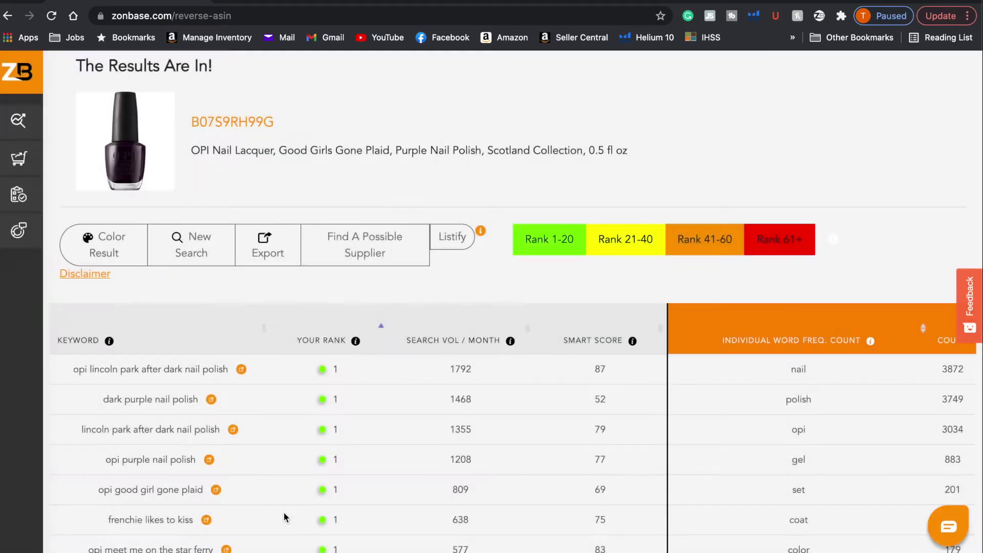
scroll(291, 449, "down", 3)
scroll(292, 449, "down", 2)
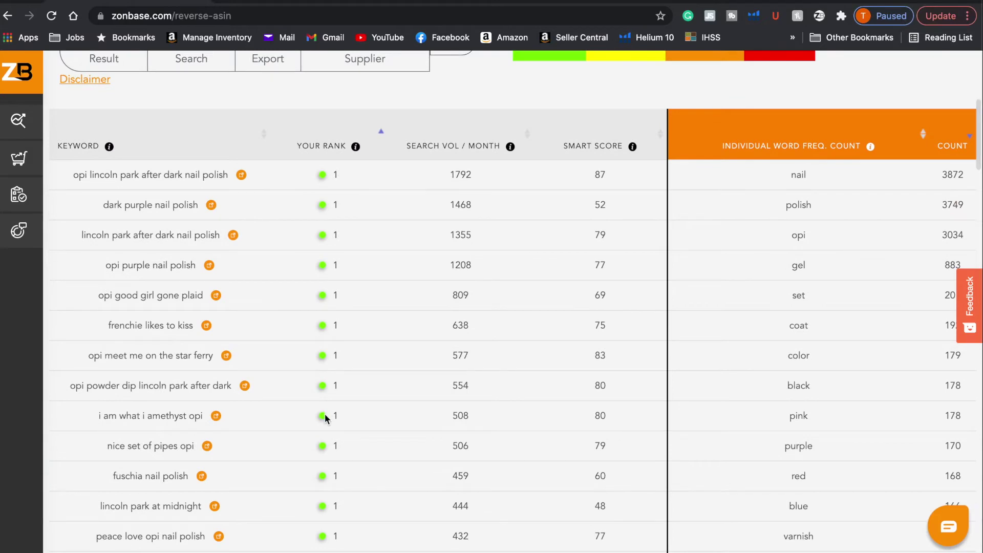
scroll(324, 415, "down", 3)
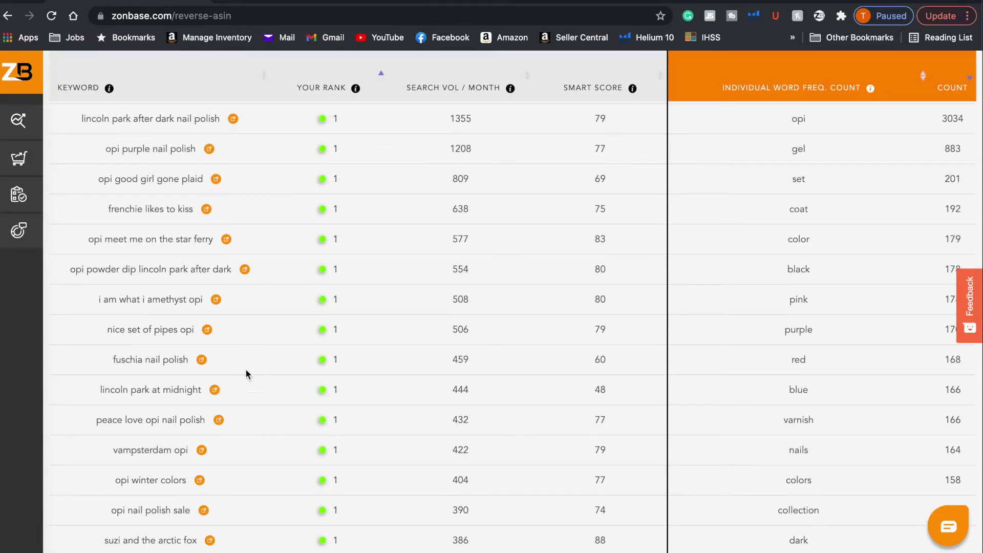
scroll(236, 412, "up", 3)
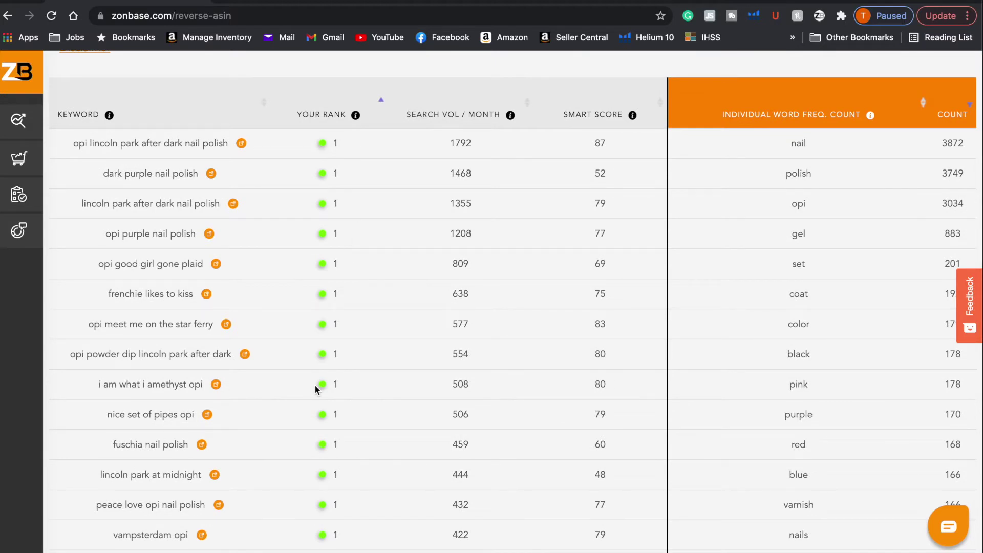
Review the nail polish's ranked keywords alongside their individual word frequency counts, and check the smart score explanation
scroll(391, 360, "down", 8)
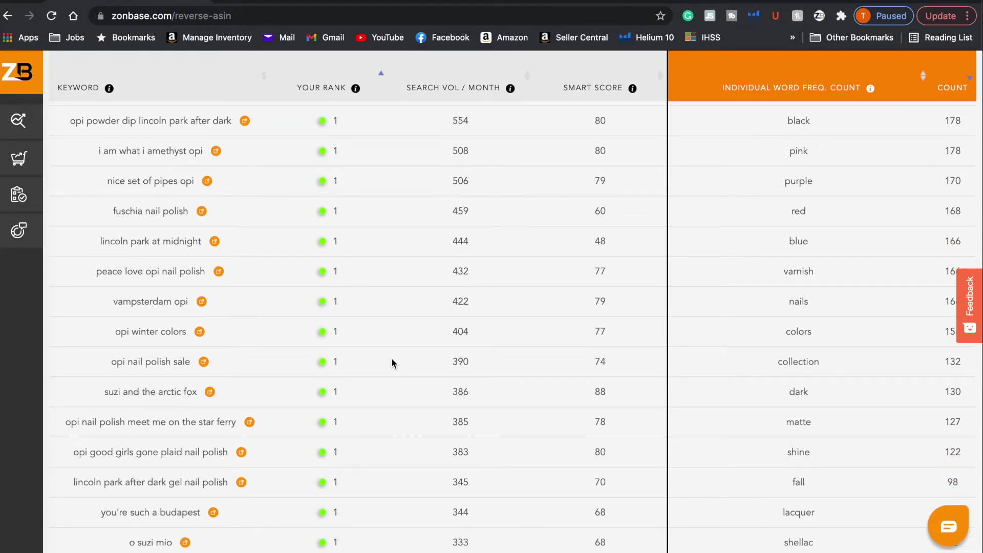
scroll(391, 357, "down", 5)
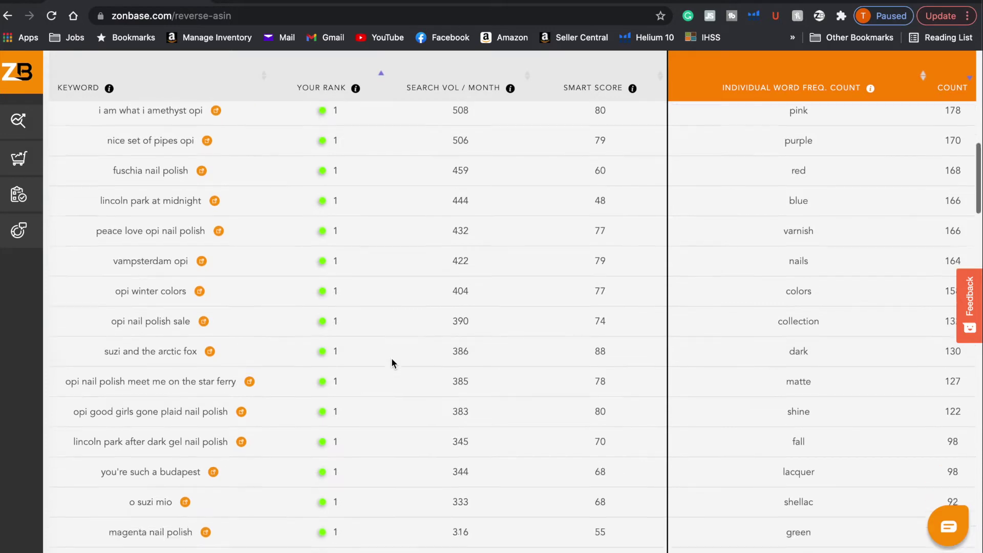
scroll(391, 357, "up", 15)
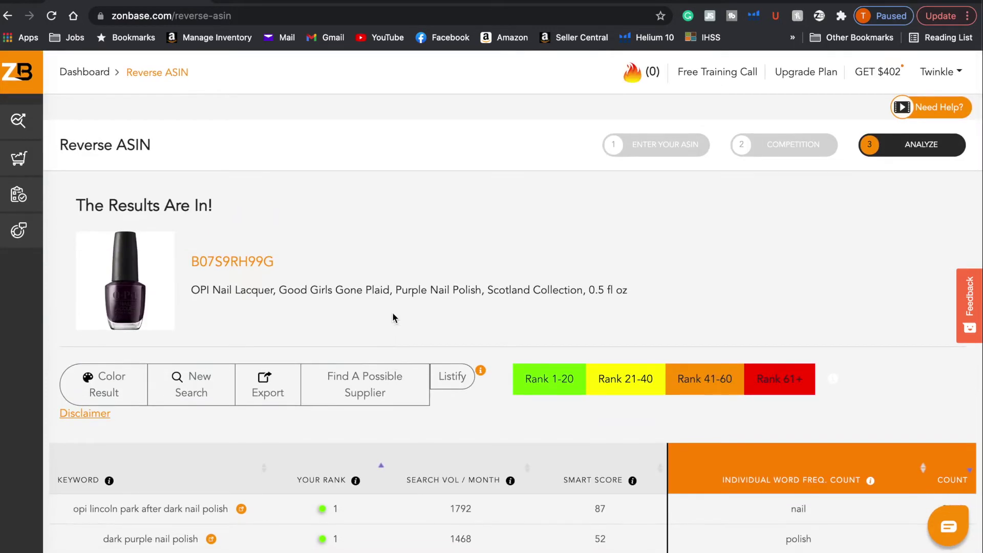
scroll(392, 312, "down", 5)
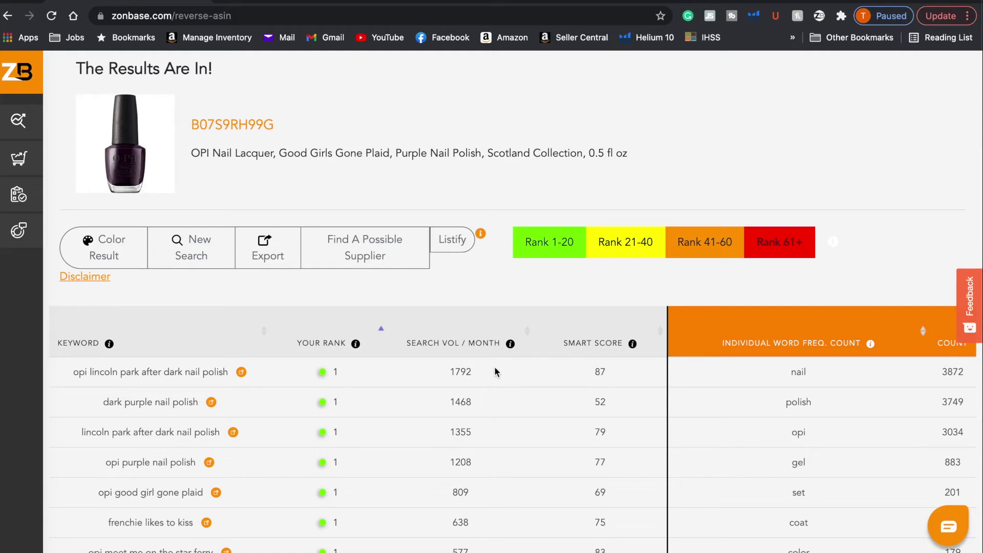
scroll(490, 456, "down", 1)
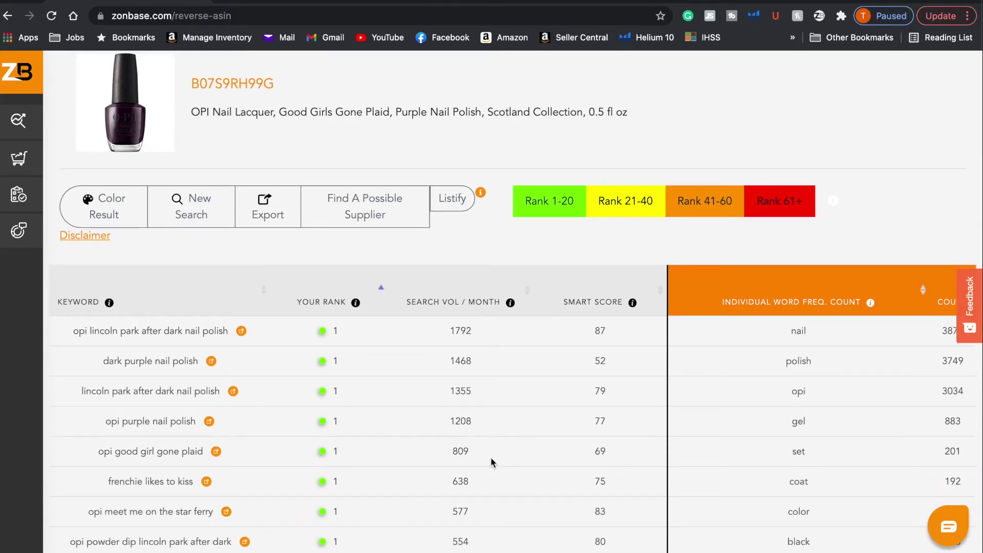
scroll(490, 459, "down", 1)
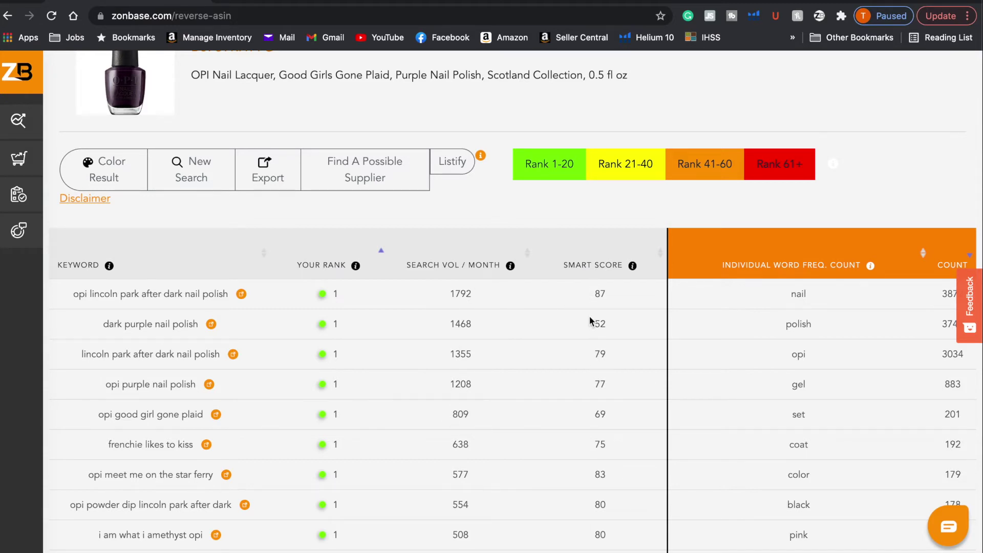
mouse_move(634, 268)
scroll(582, 430, "up", 1)
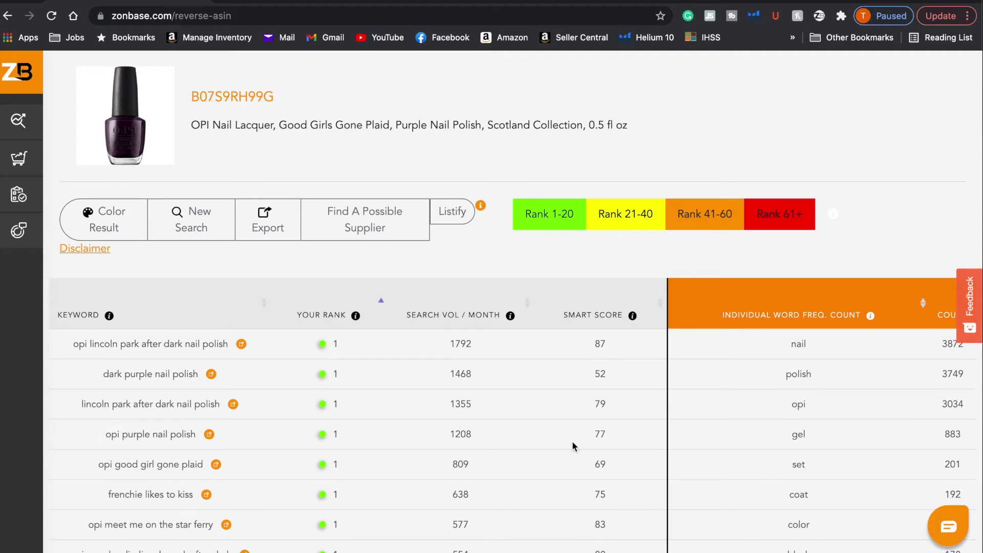
scroll(573, 442, "down", 2)
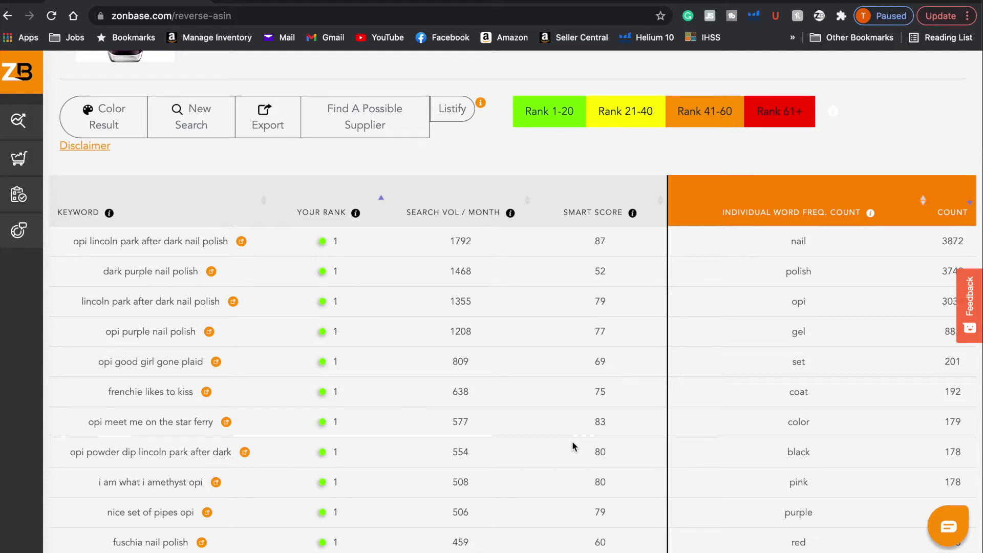
scroll(572, 442, "up", 3)
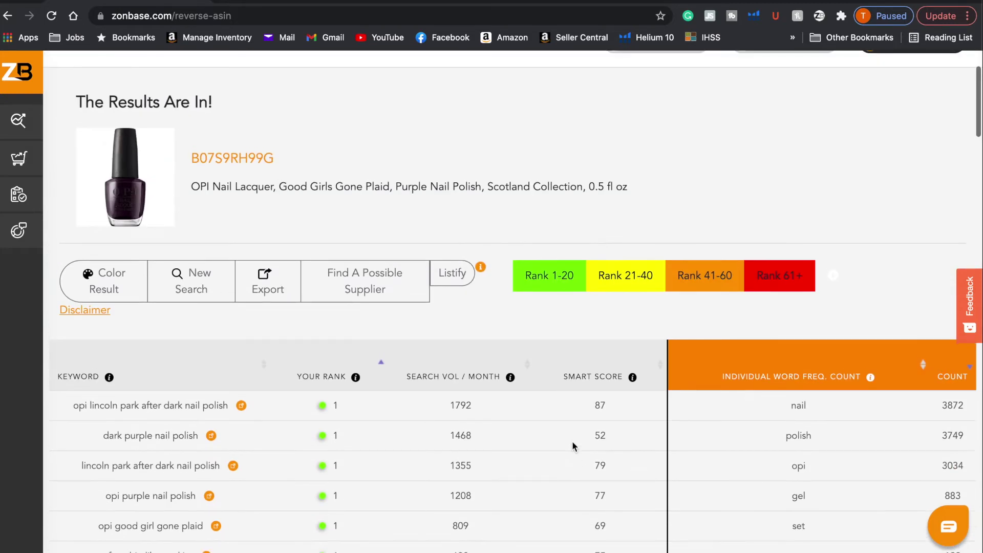
Open the Listify tool and examine its keyword area and the title and bullet point fields for the compared listing
mouse_move(21, 378)
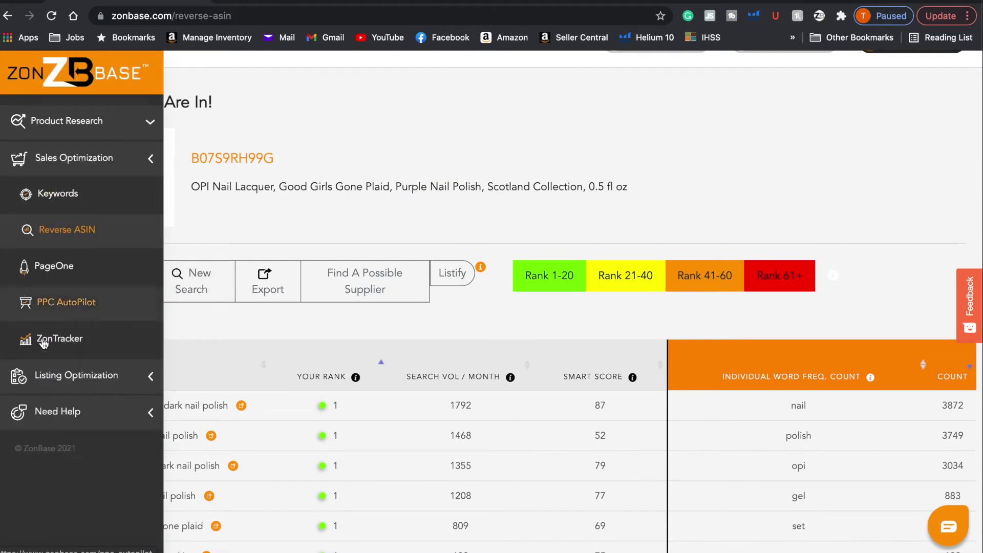
left_click(72, 378)
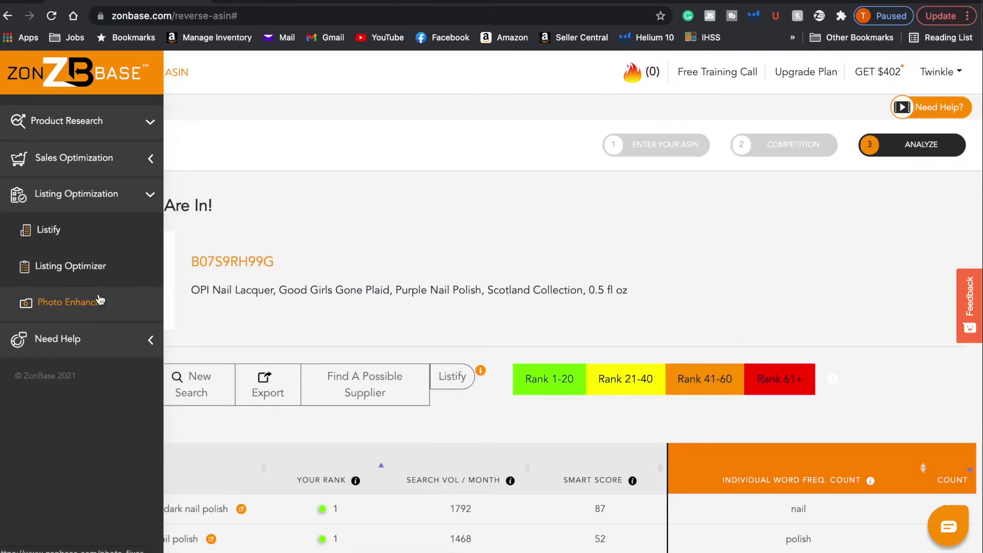
left_click(100, 230)
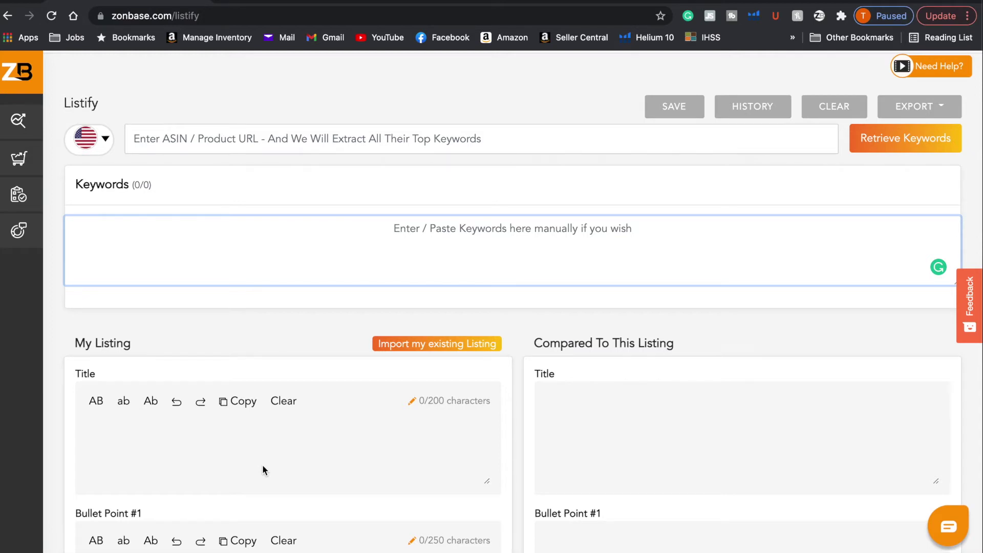
scroll(627, 432, "down", 1)
left_click(630, 389)
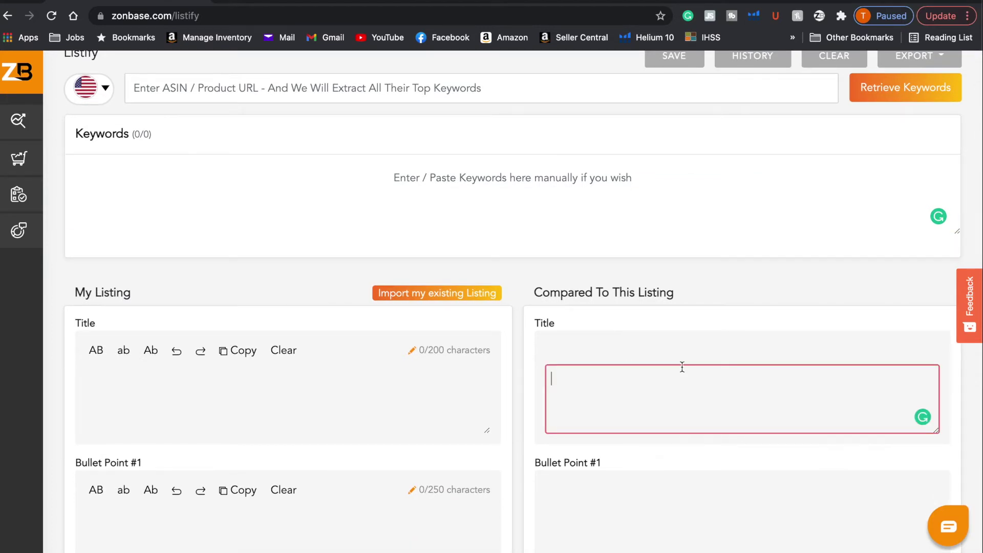
scroll(673, 378, "down", 1)
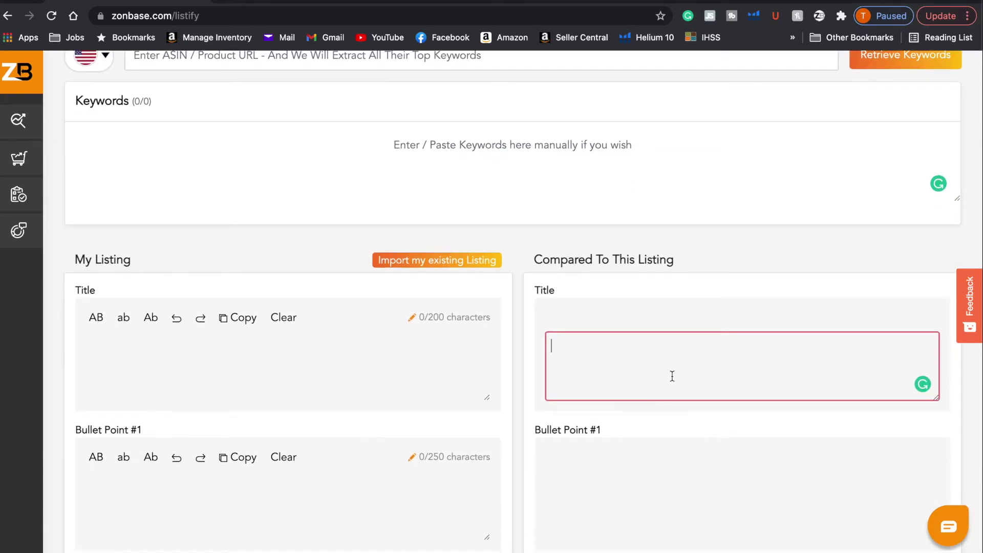
scroll(655, 468, "down", 3)
scroll(645, 474, "down", 10)
scroll(633, 484, "up", 6)
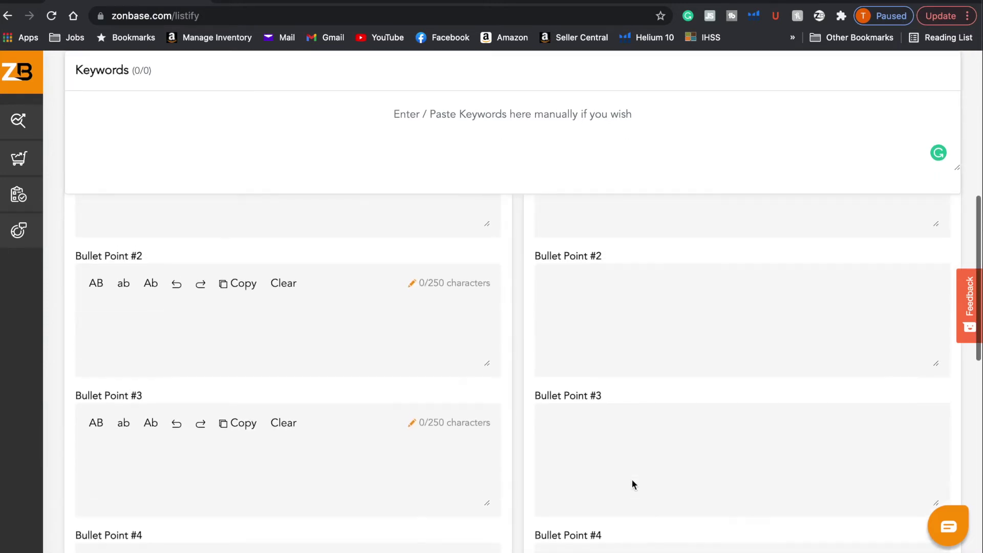
scroll(633, 481, "up", 1)
scroll(632, 479, "up", 1)
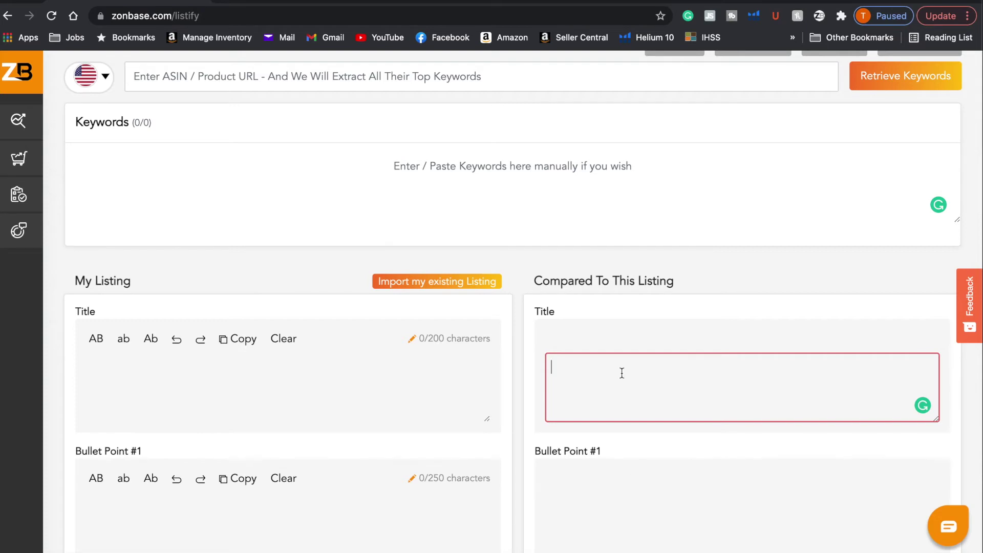
Examine Listify's ASIN keyword retrieval and the My Listing fields from title through description and search terms
scroll(621, 372, "up", 3)
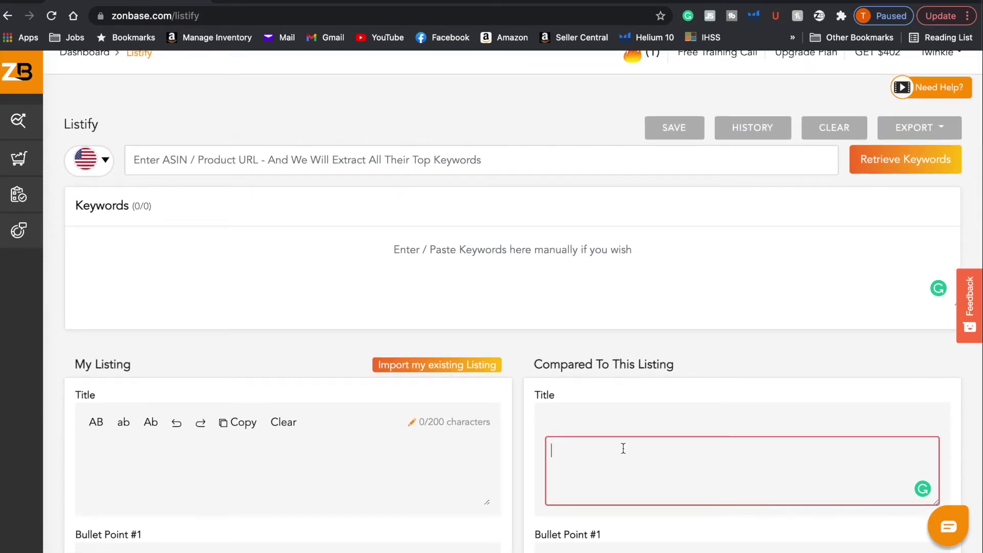
scroll(623, 448, "down", 2)
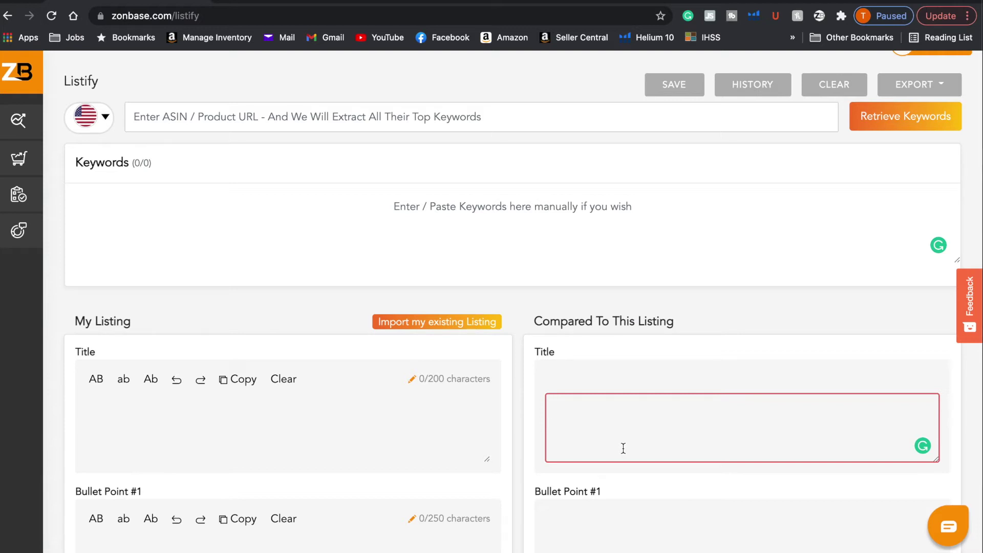
scroll(585, 336, "down", 1)
scroll(584, 336, "down", 1)
left_click(389, 364)
scroll(438, 462, "down", 5)
scroll(436, 462, "down", 12)
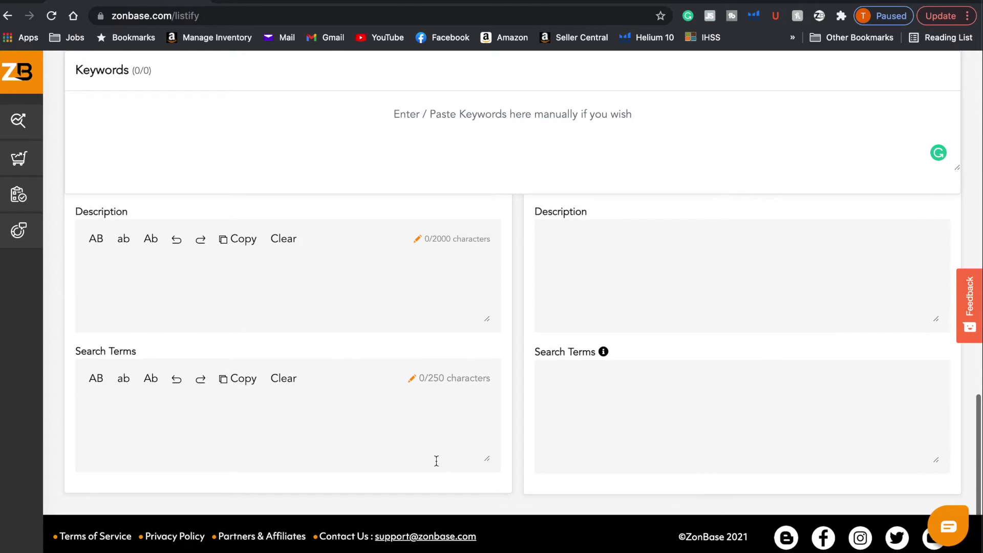
scroll(471, 428, "up", 10)
scroll(472, 426, "up", 5)
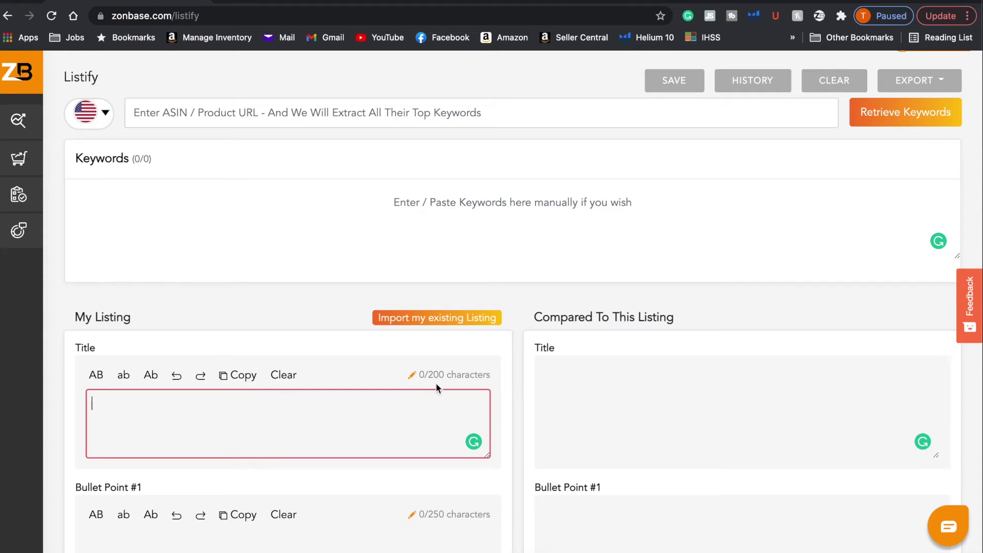
Open the Listing Optimizer page and review its described benefits for rank, organic sales and PPC spend
mouse_move(28, 197)
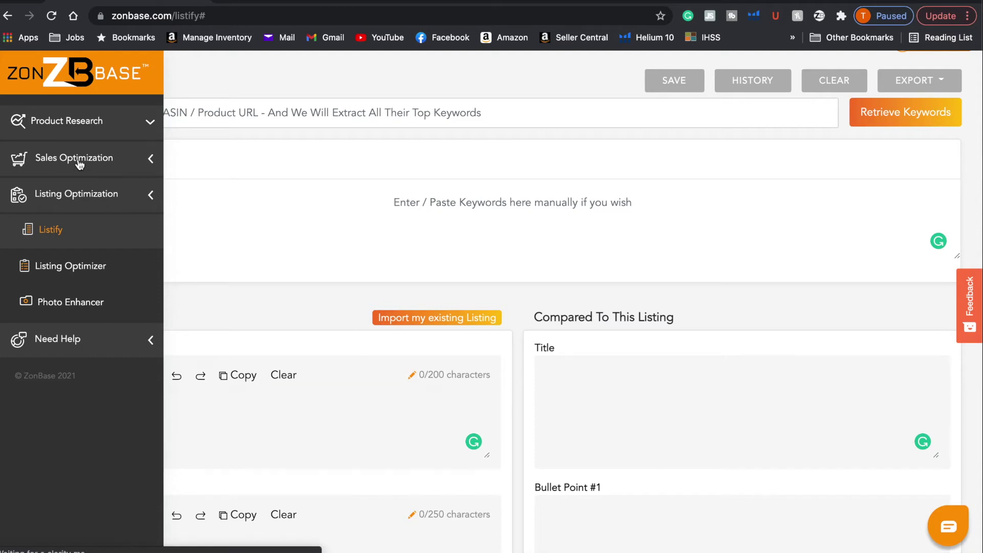
left_click(76, 158)
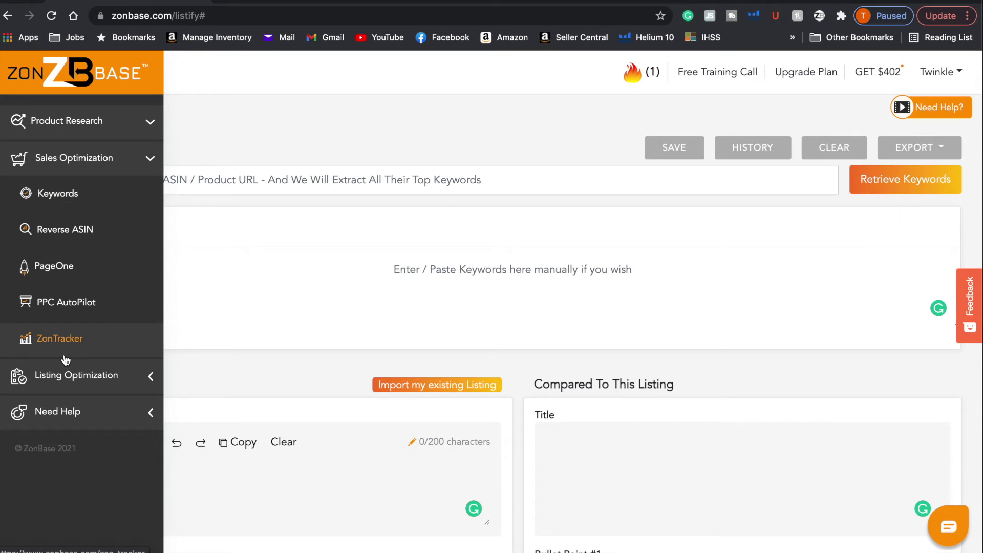
left_click(86, 376)
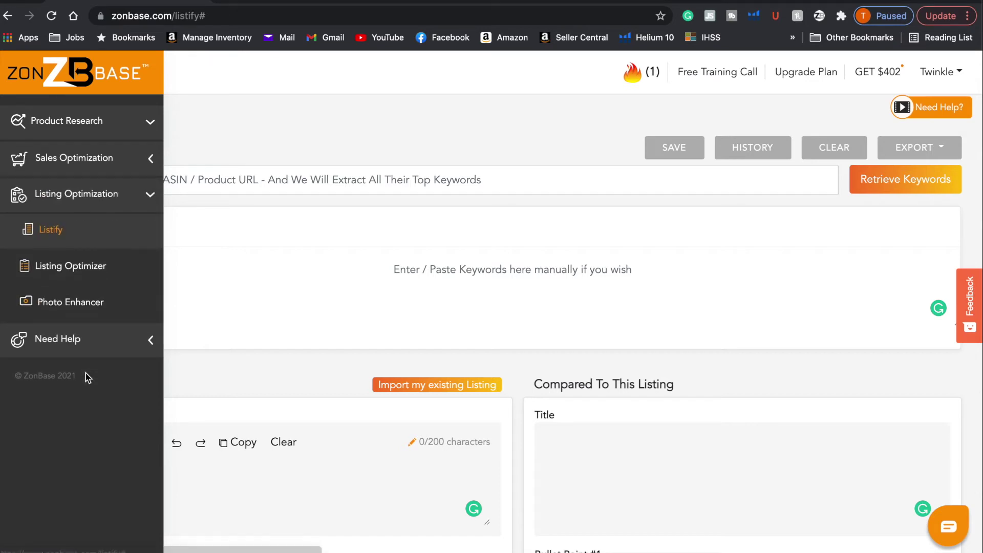
left_click(105, 264)
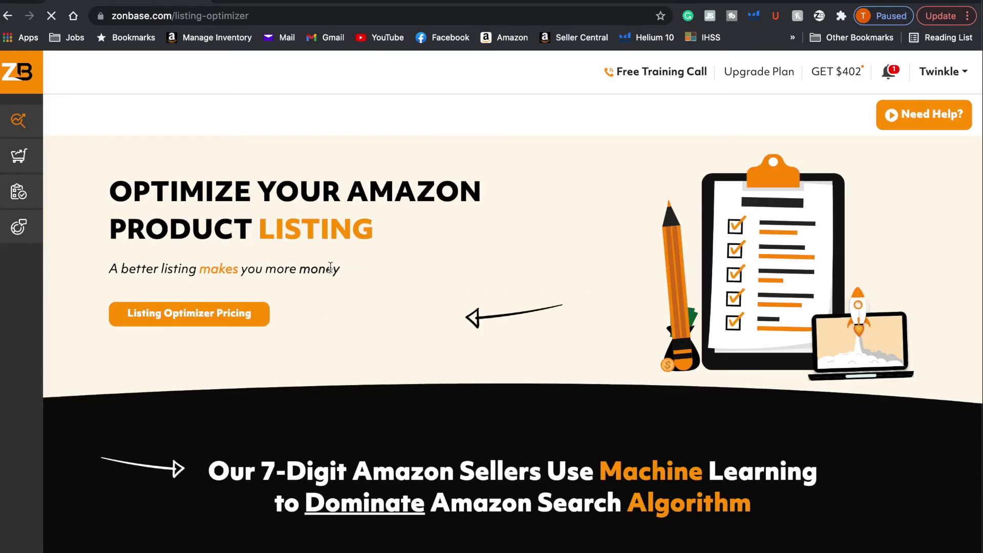
scroll(369, 327, "down", 2)
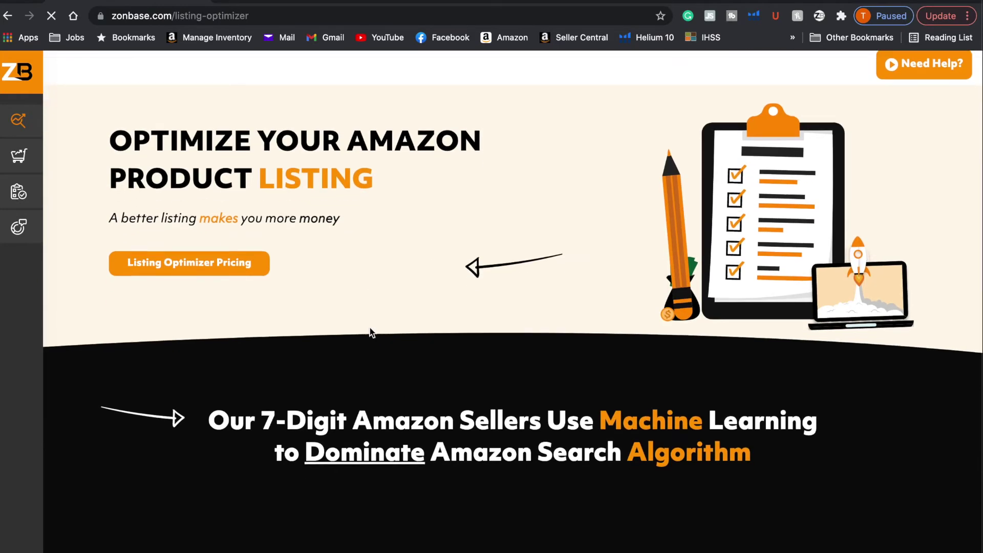
scroll(428, 384, "down", 3)
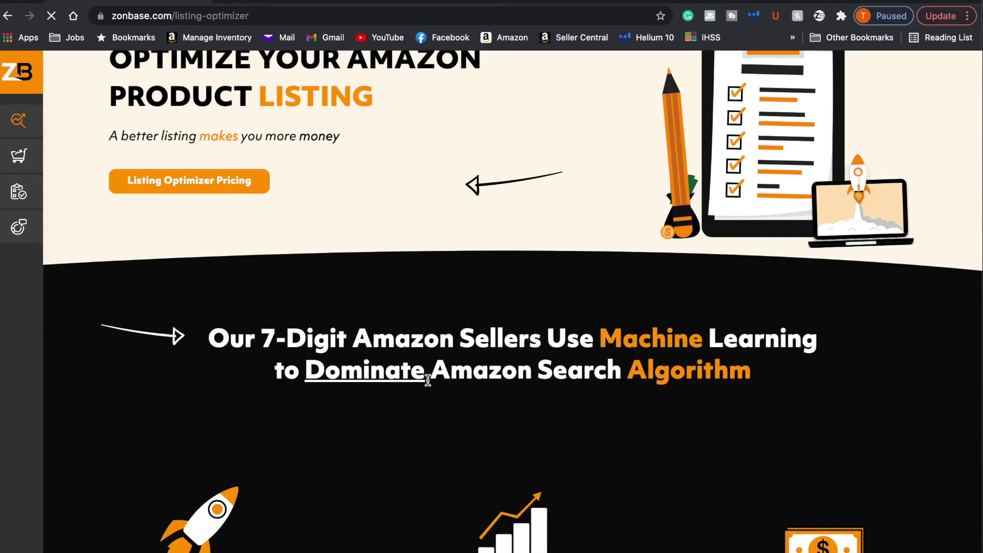
scroll(428, 380, "down", 10)
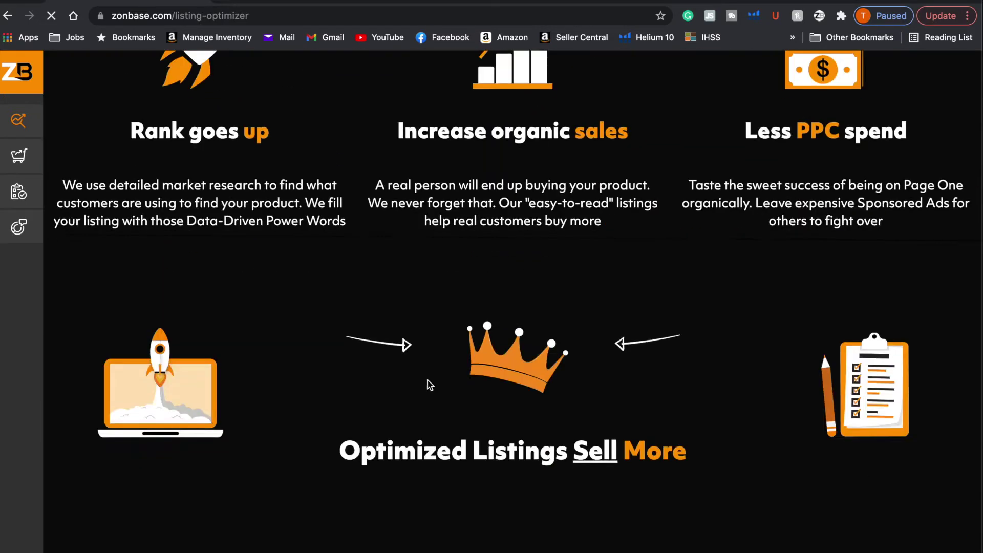
scroll(427, 380, "down", 9)
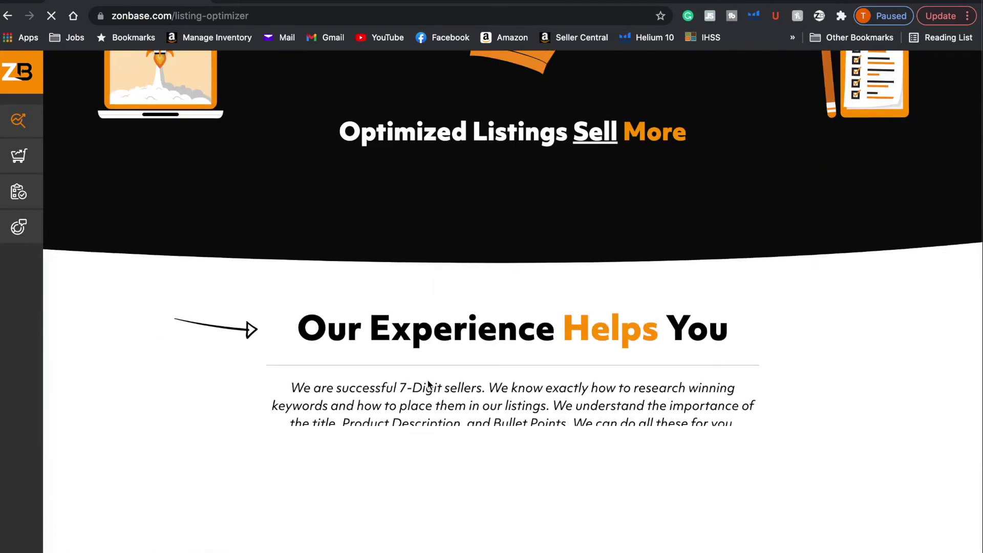
scroll(428, 384, "up", 10)
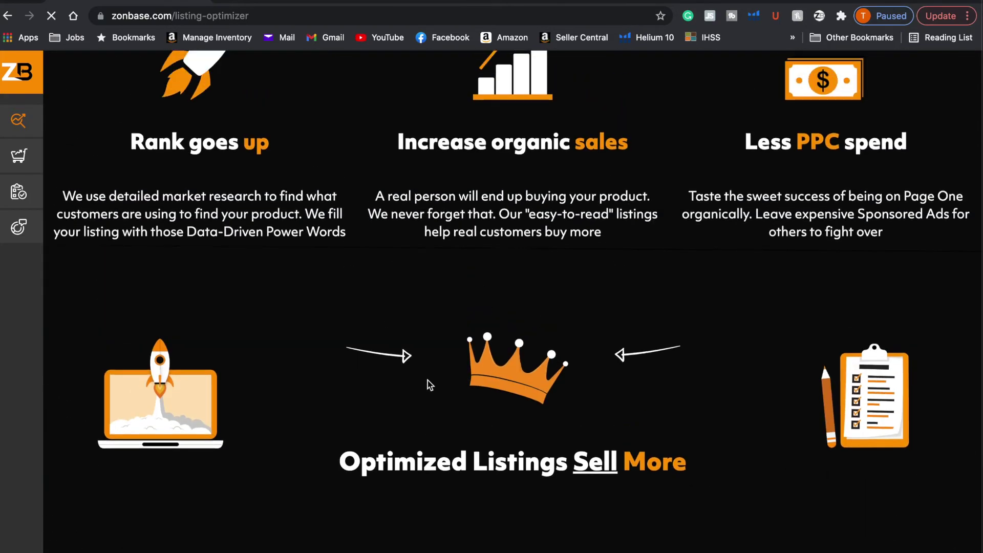
scroll(422, 440, "up", 10)
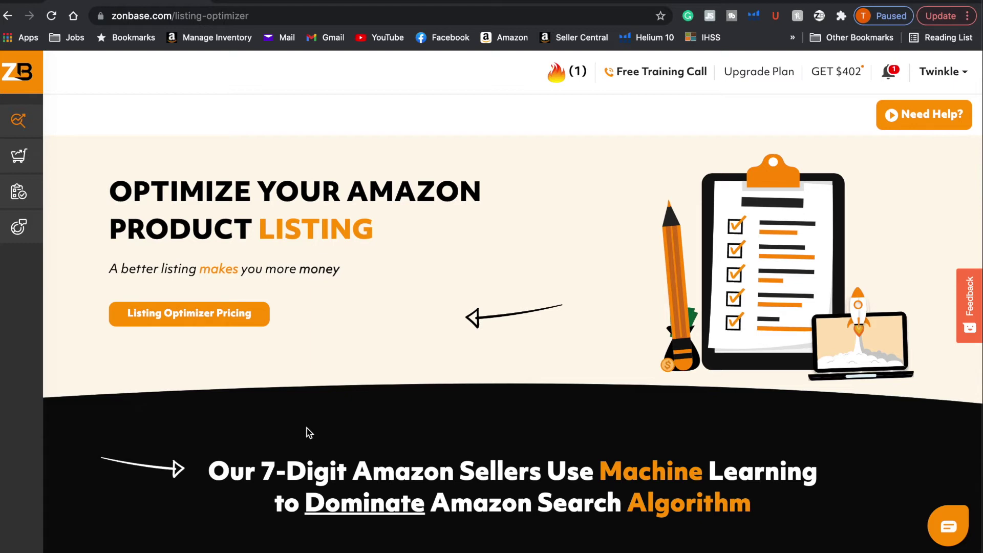
Try to open PPC AutoPilot, and compare the Standard and Legendary plans' annual pricing and included tool limits
mouse_move(47, 317)
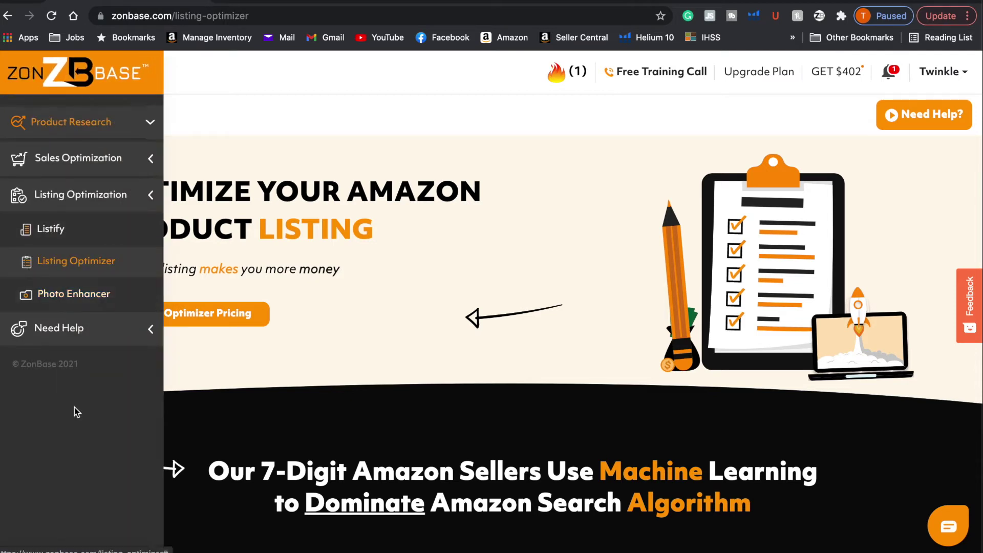
left_click(93, 165)
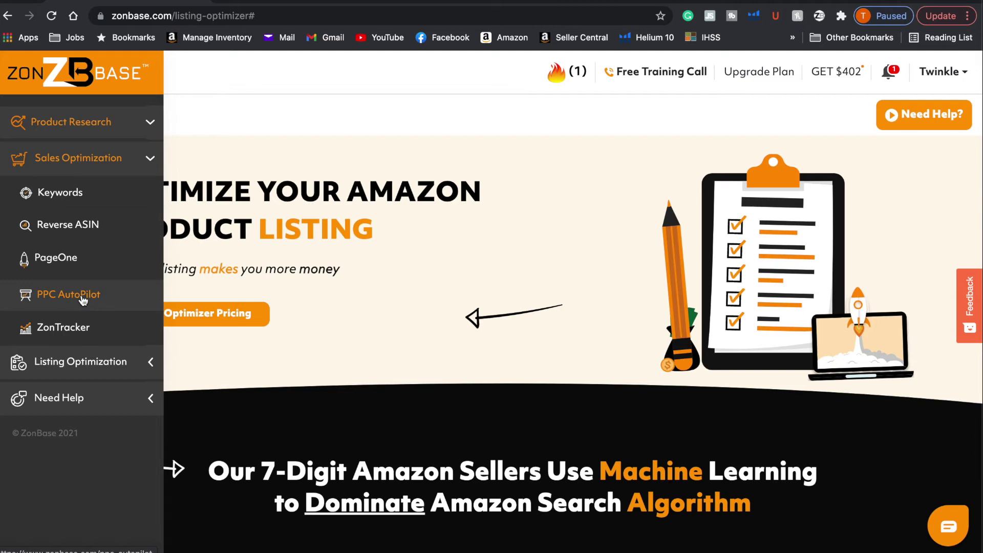
left_click(83, 301)
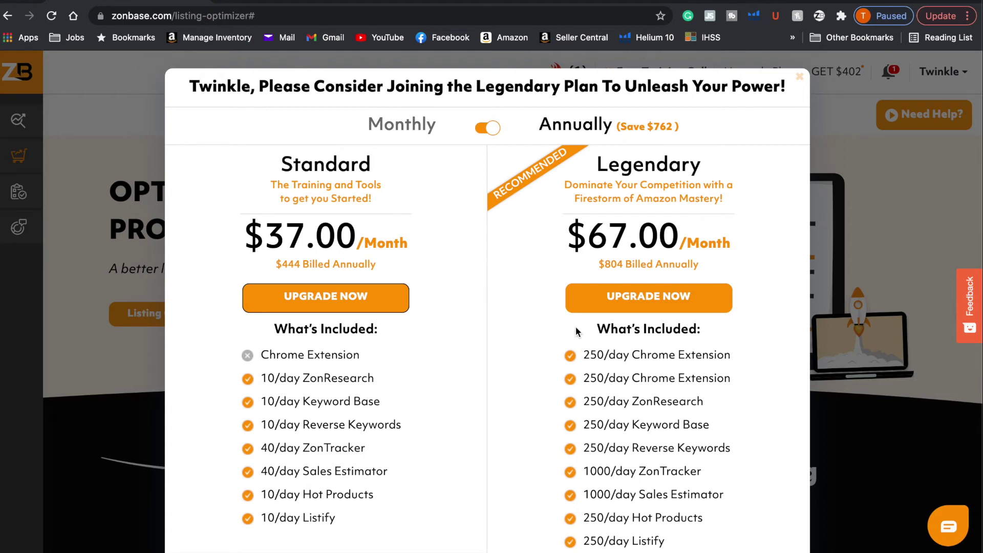
scroll(515, 416, "down", 1)
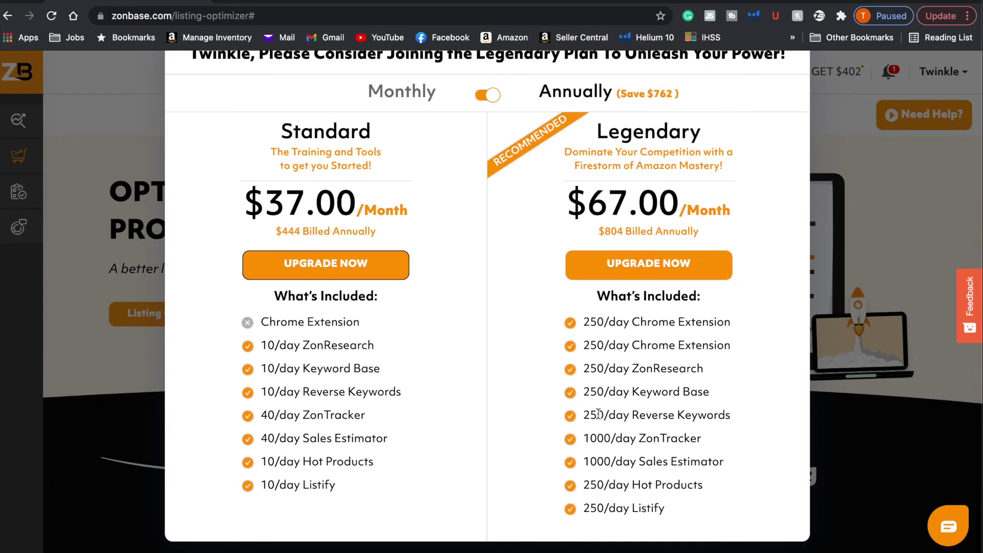
scroll(606, 458, "up", 1)
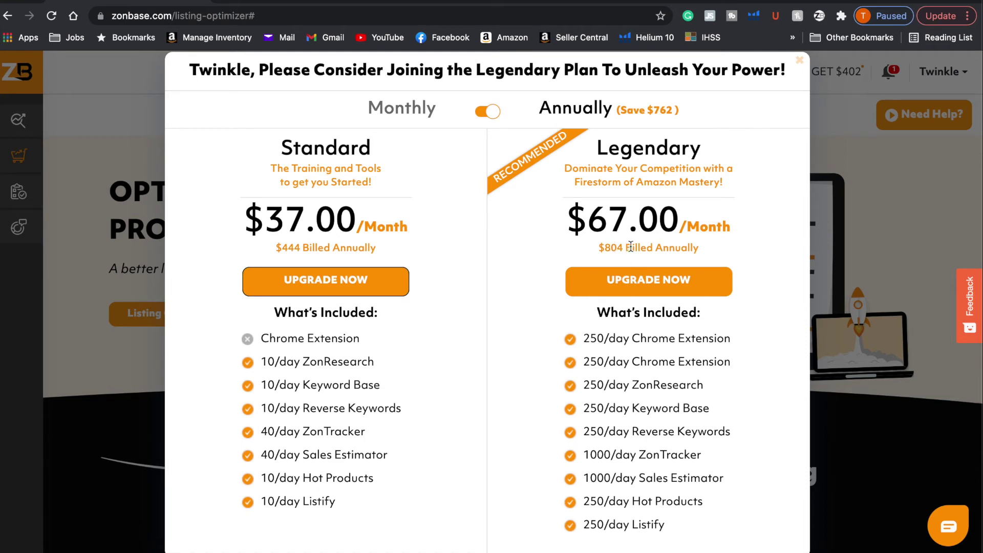
Switch to Amazon's search results for "nailpolish" and look over the sponsored and regular product listings
scroll(562, 390, "up", 1)
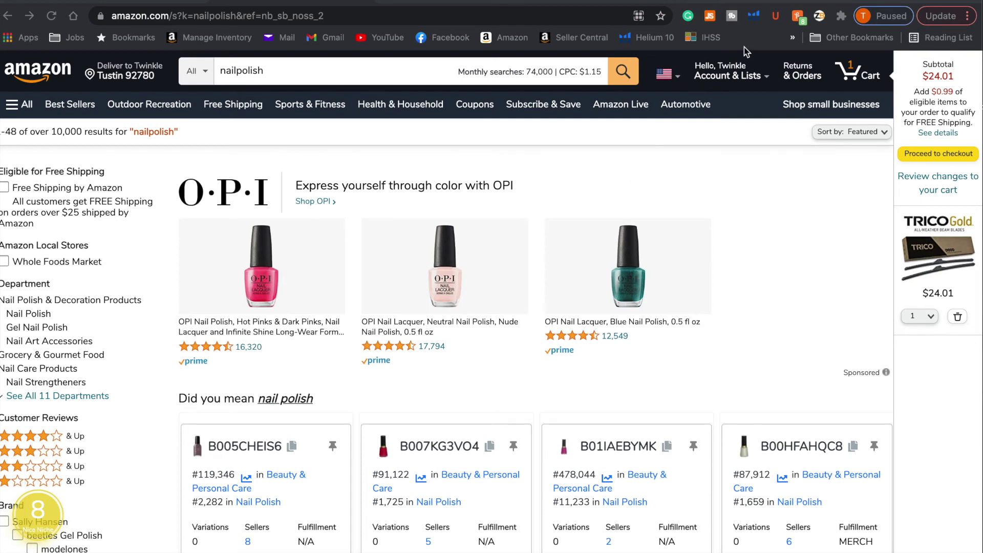
scroll(584, 335, "down", 2)
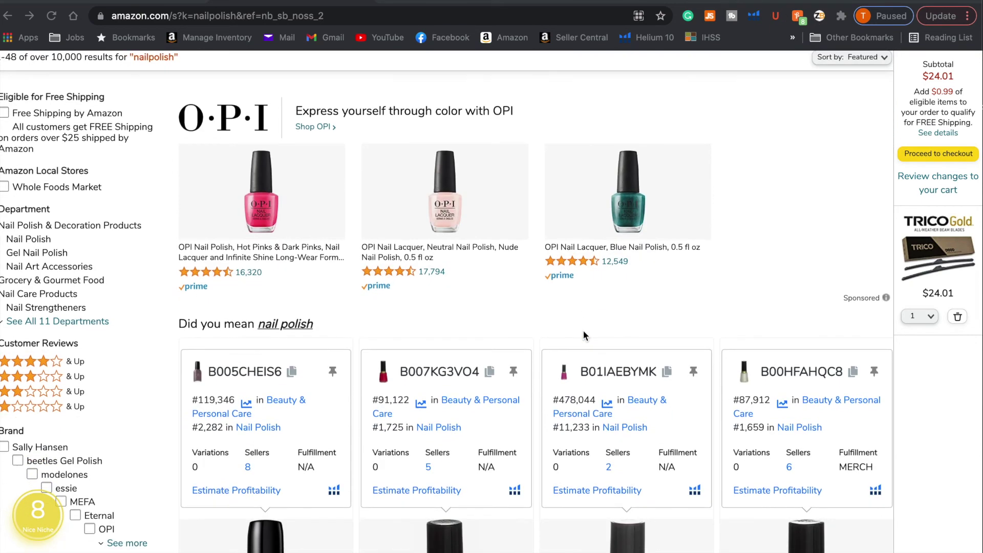
scroll(583, 335, "down", 5)
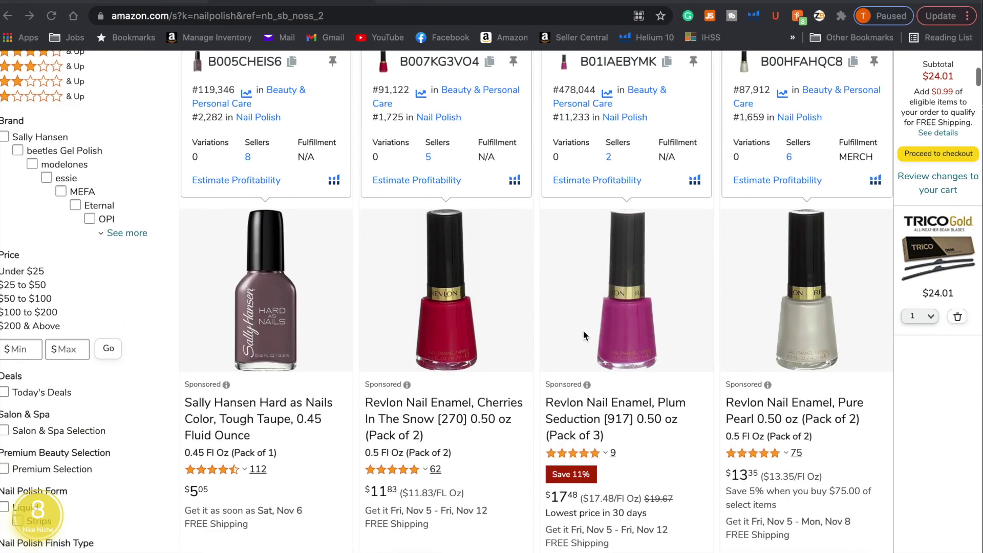
scroll(584, 335, "up", 7)
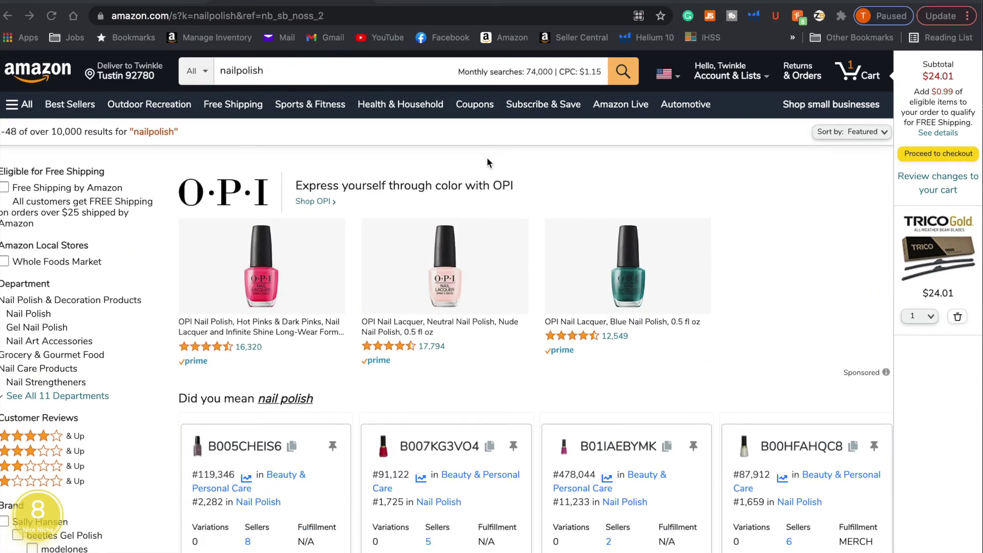
scroll(533, 266, "down", 10)
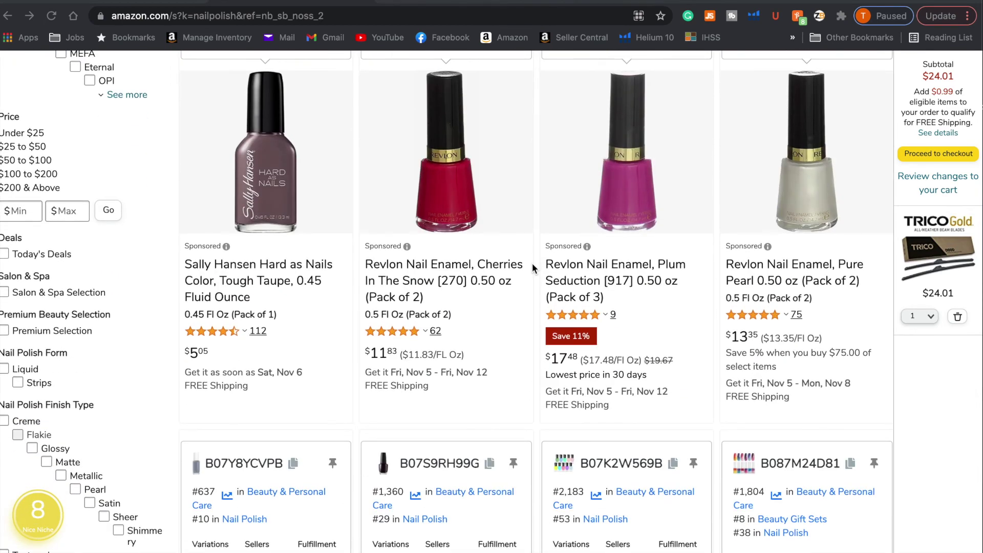
scroll(583, 361, "up", 8)
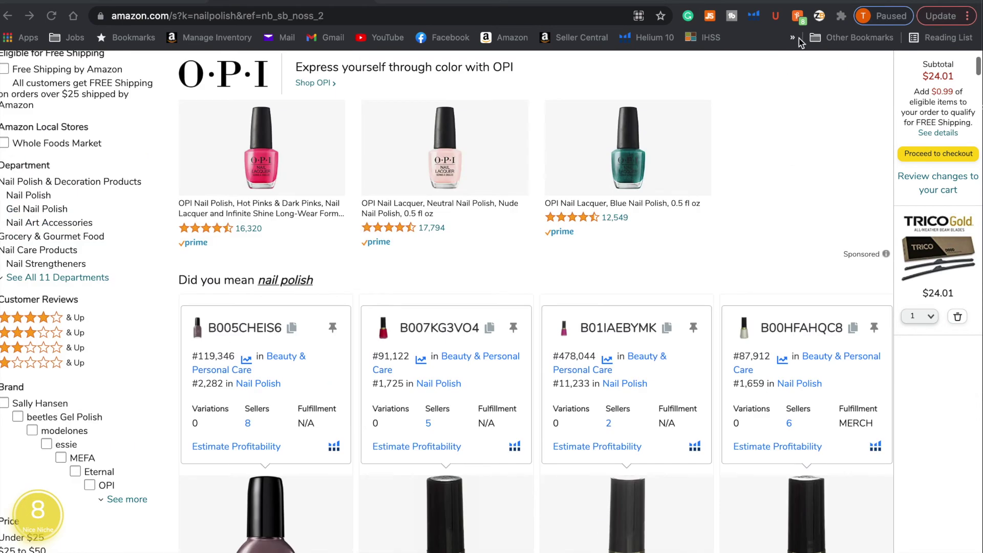
Run the ZonBase Chrome extension on the nailpolish results and examine each product's sales, revenue, reviews and fulfillment method
key("super+l")
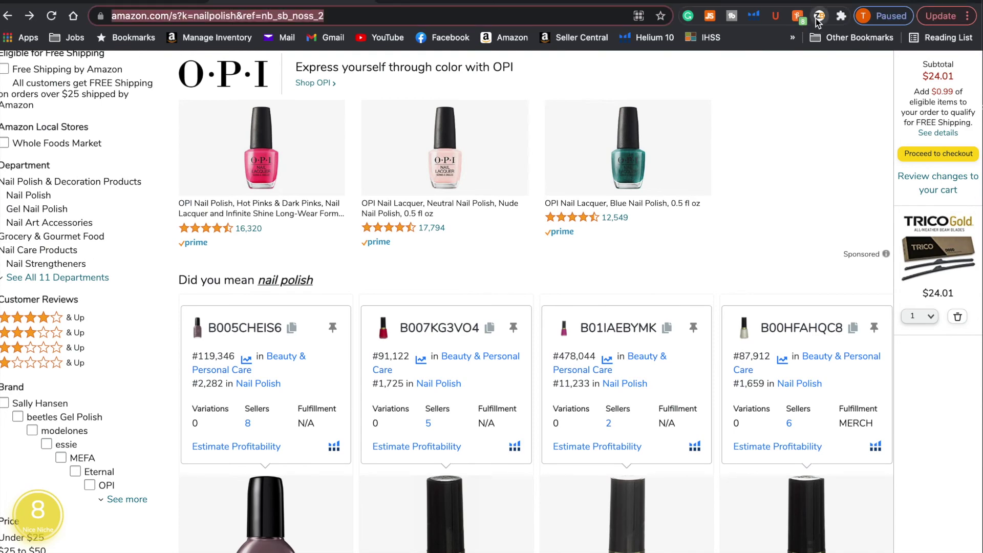
left_click(818, 17)
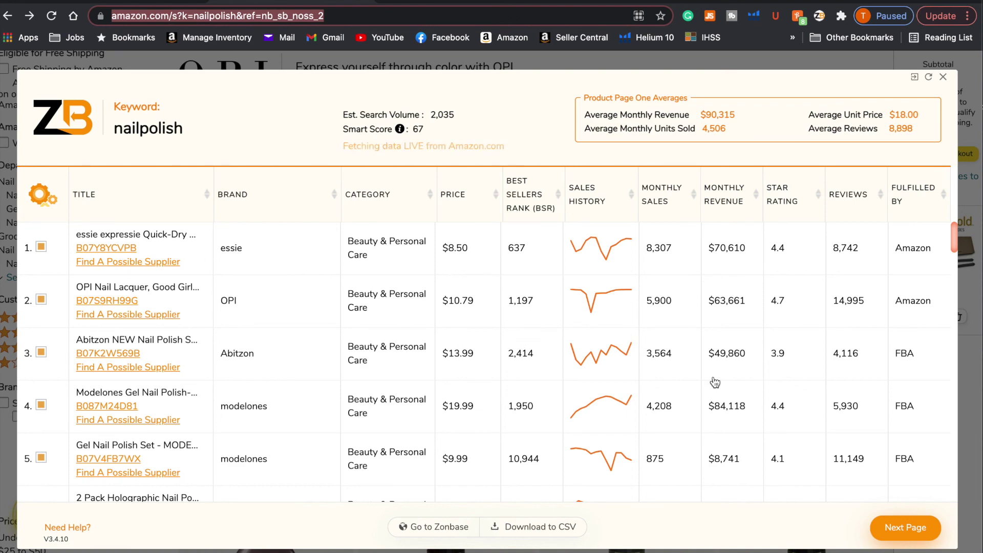
scroll(715, 383, "down", 2)
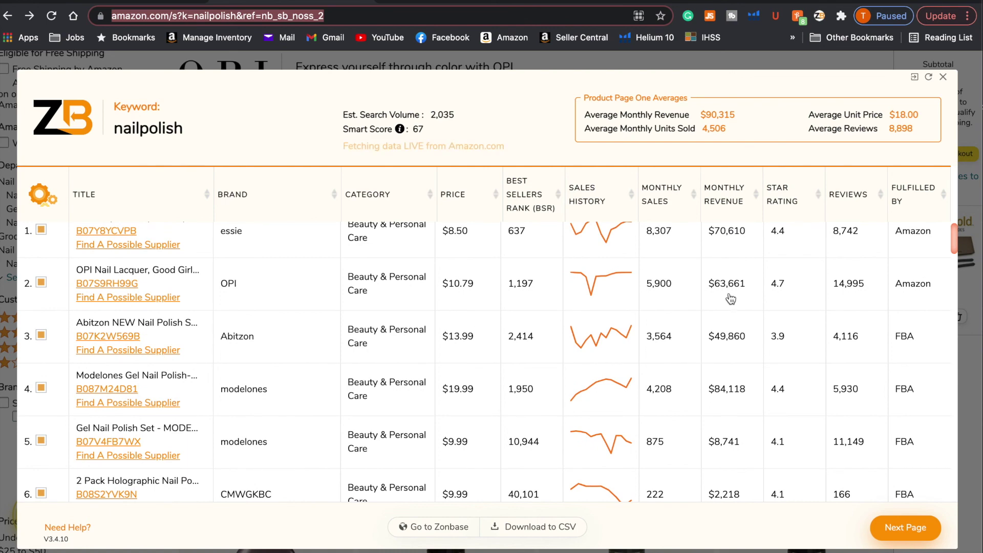
scroll(735, 401, "down", 2)
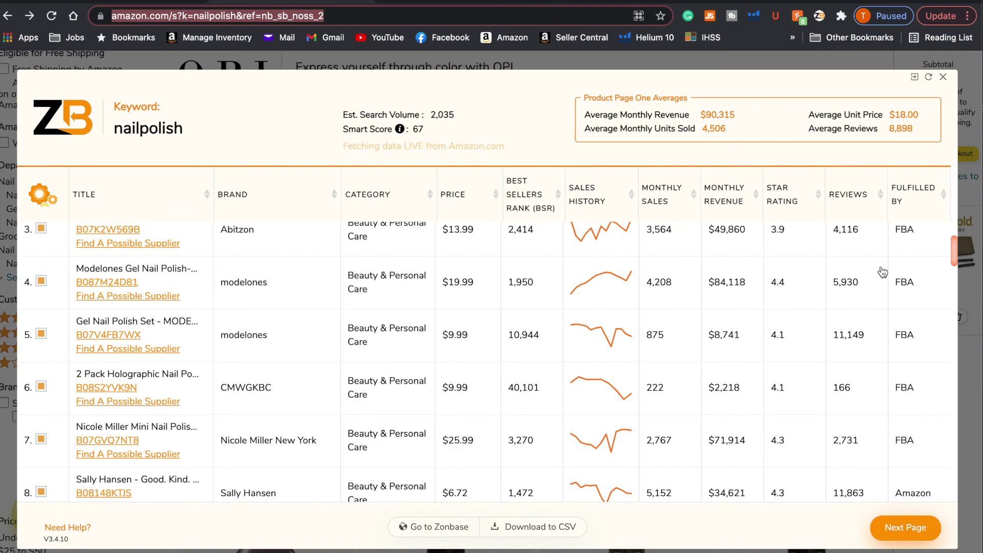
scroll(906, 329, "down", 2)
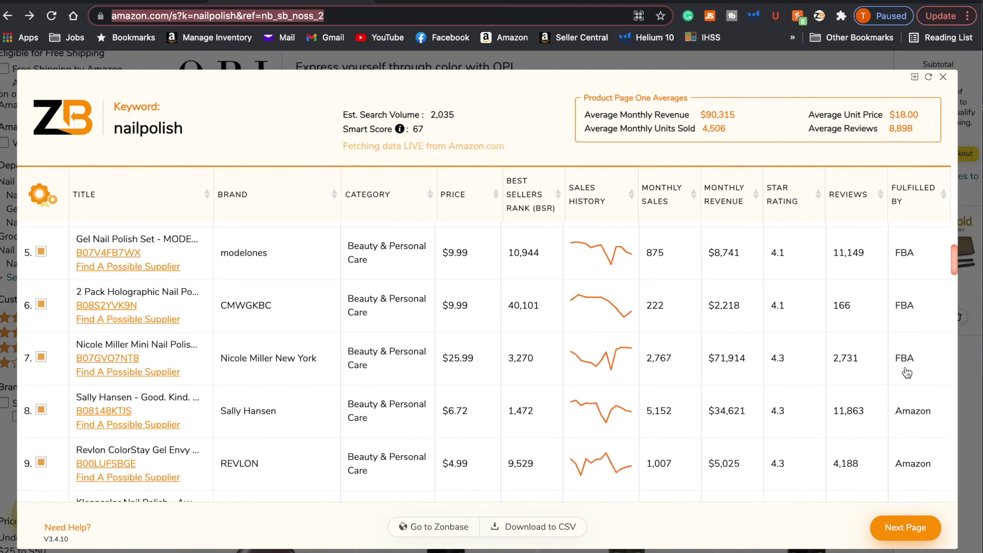
scroll(908, 402, "down", 3)
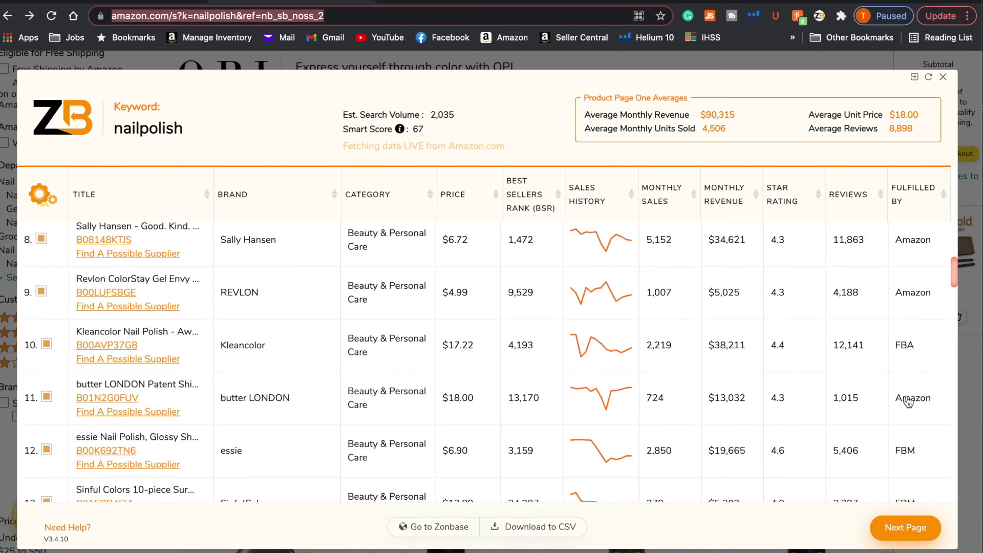